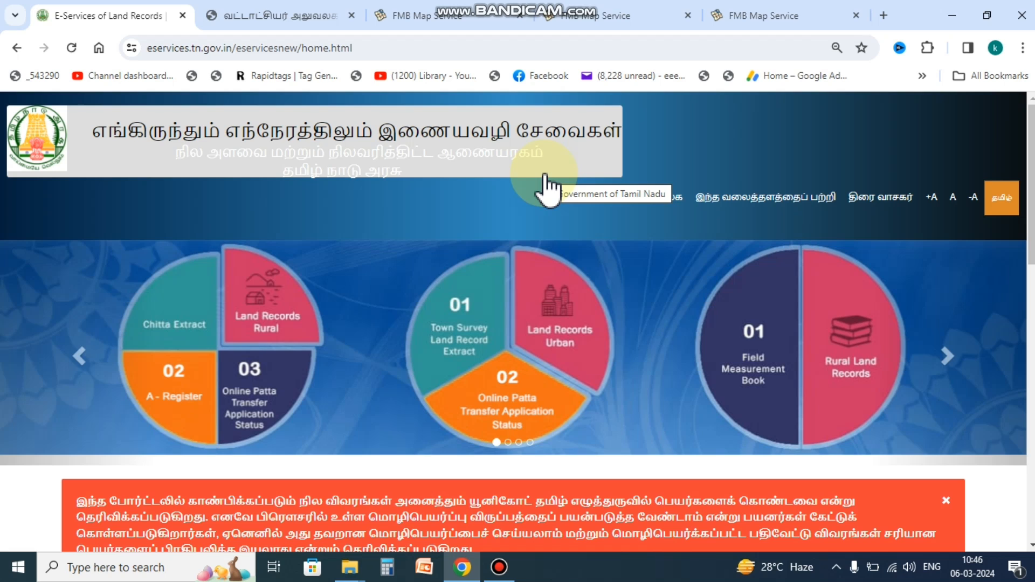
Step: Leave the FMB sketch and the A-Register Natham extract and return to the e-services home page
{"action": "left_click", "coordinate": [814, 13]}
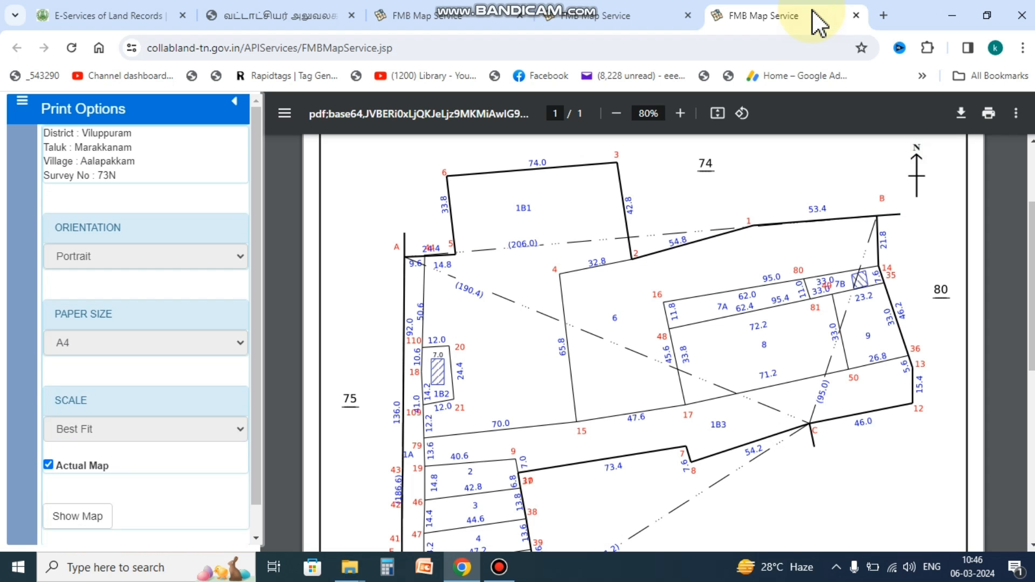
{"action": "left_click", "coordinate": [284, 10]}
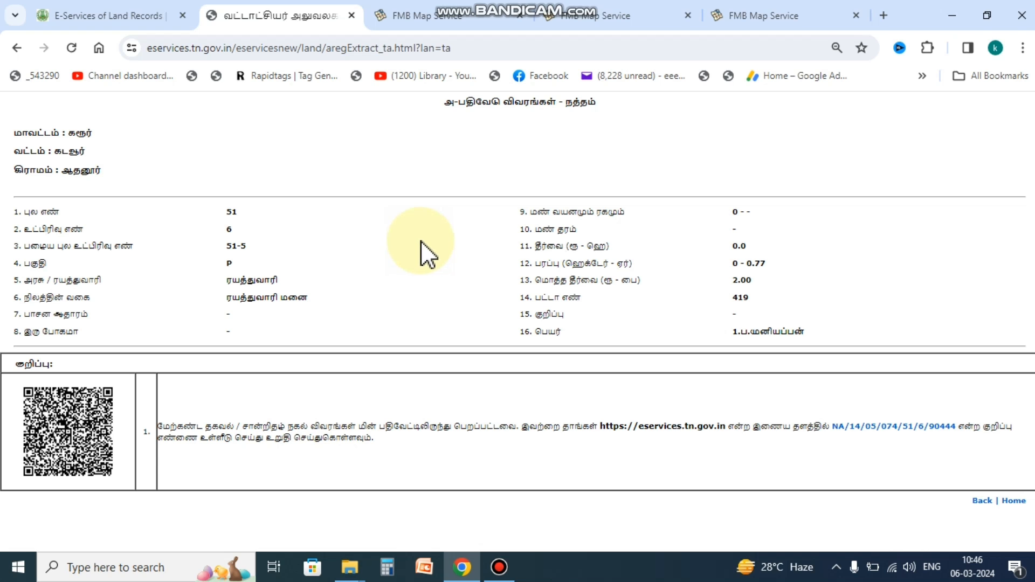
{"action": "left_click", "coordinate": [173, 24]}
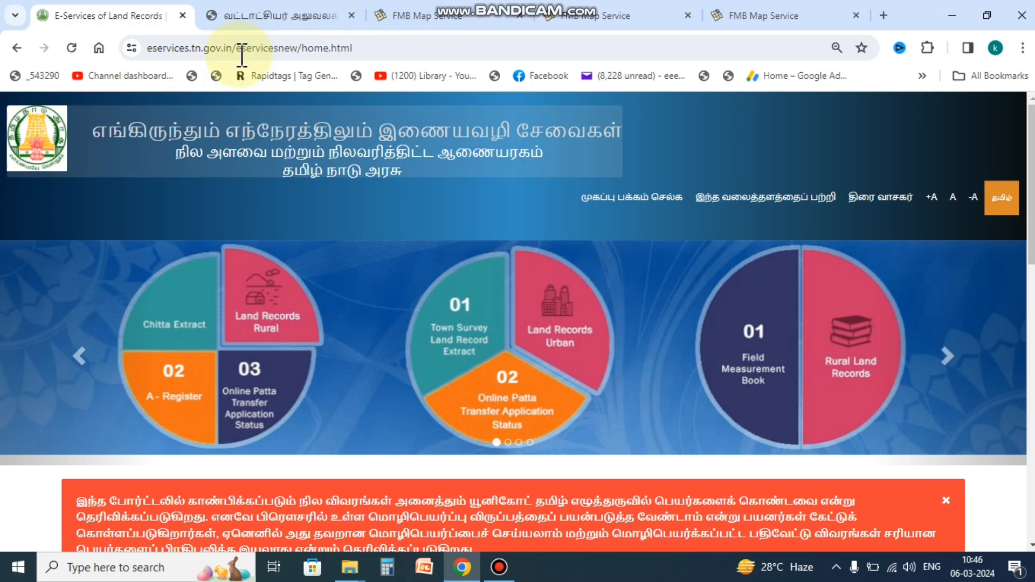
Step: From the home page service tiles, open 'பட்டா / சிட்டா விவரங்களை பார்வையிட' (view Patta/Chitta details)
{"action": "left_click_drag", "start_coordinate": [152, 48], "coordinate": [405, 48]}
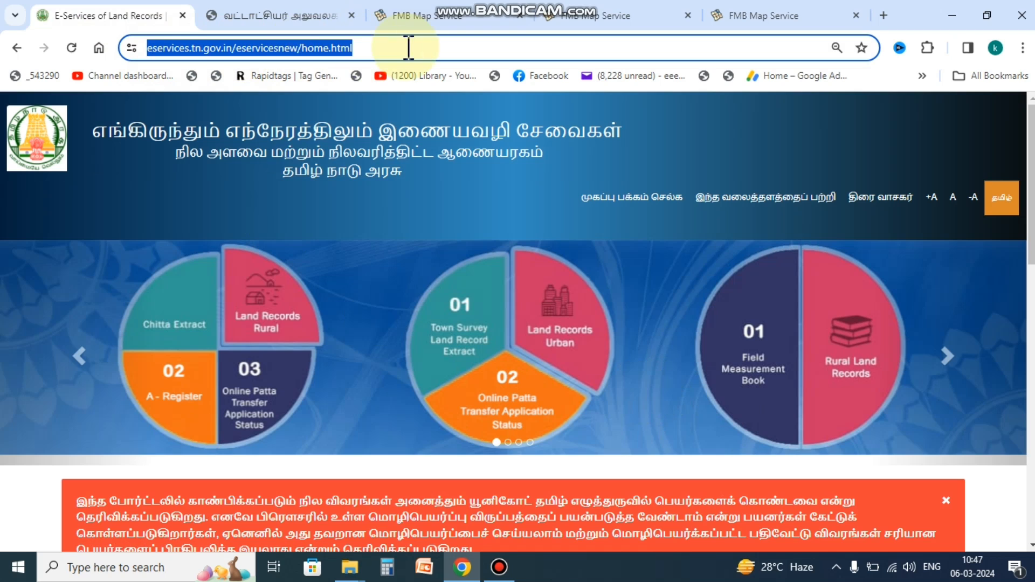
{"action": "left_click", "coordinate": [412, 48]}
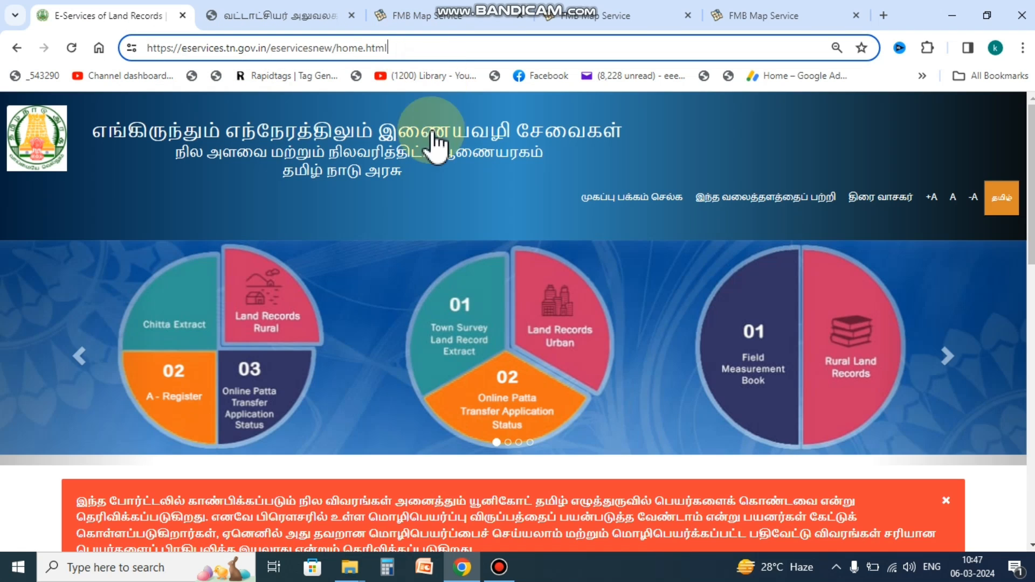
{"action": "scroll", "coordinate": [409, 308], "scroll_direction": "down", "scroll_amount": 10}
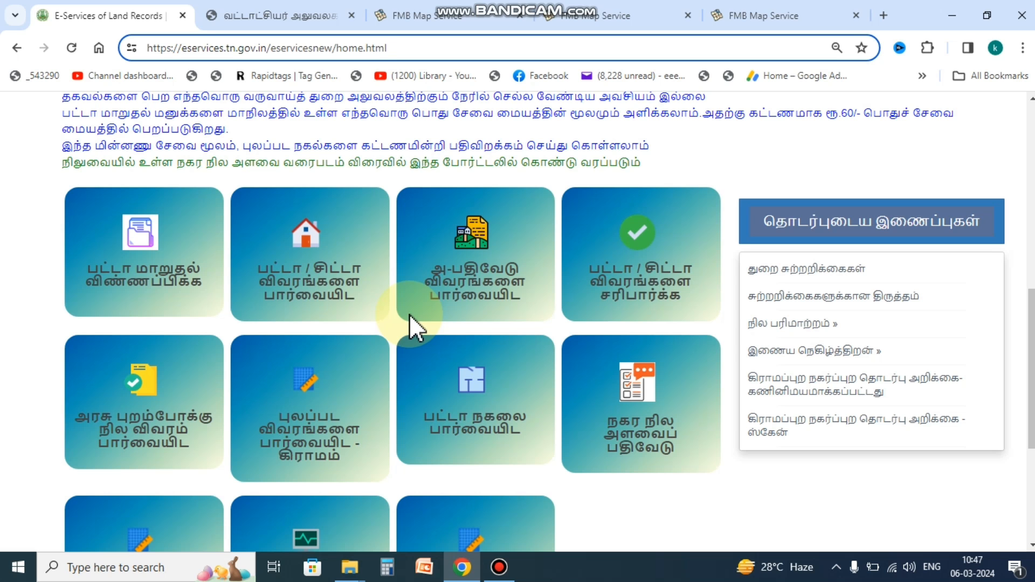
{"action": "scroll", "coordinate": [799, 189], "scroll_direction": "up", "scroll_amount": 1}
{"action": "scroll", "coordinate": [799, 190], "scroll_direction": "up", "scroll_amount": 8}
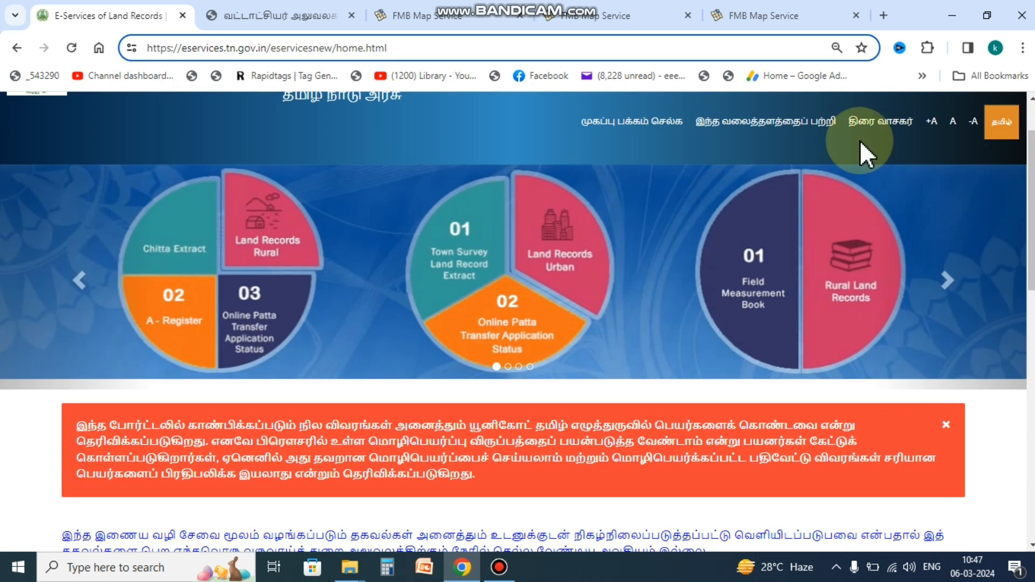
{"action": "mouse_move", "coordinate": [1011, 130]}
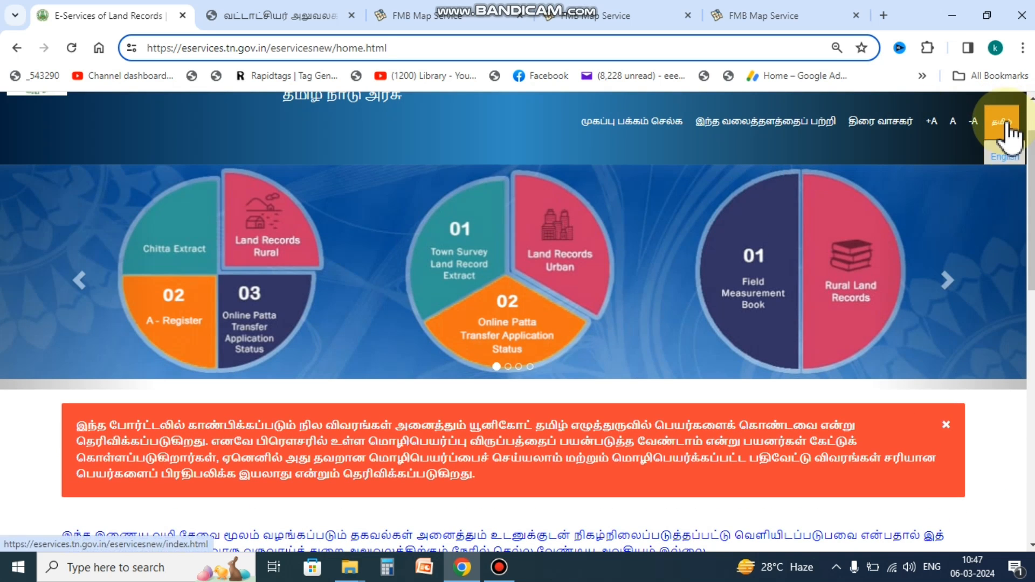
{"action": "scroll", "coordinate": [296, 377], "scroll_direction": "down", "scroll_amount": 8}
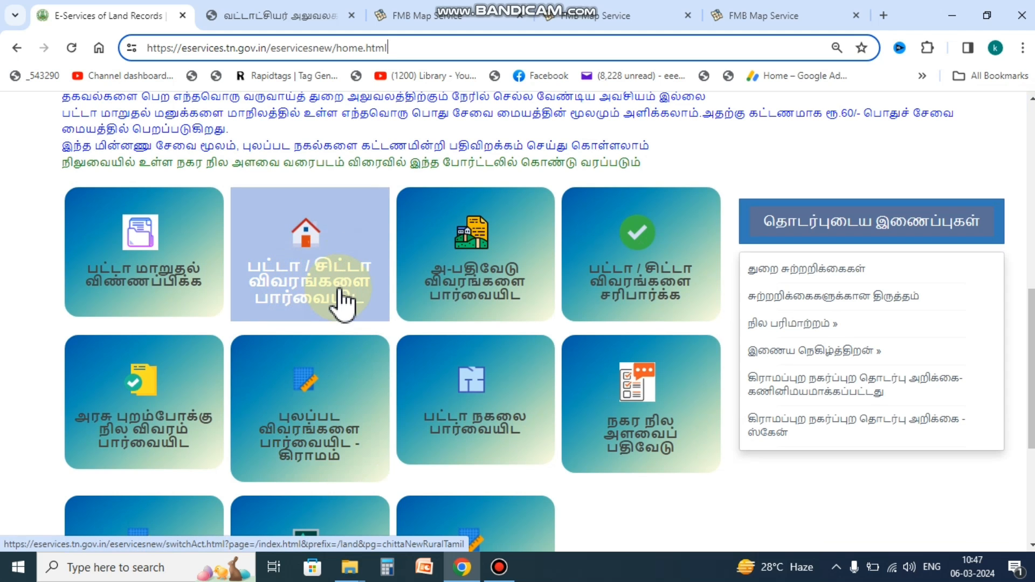
{"action": "left_click", "coordinate": [344, 299]}
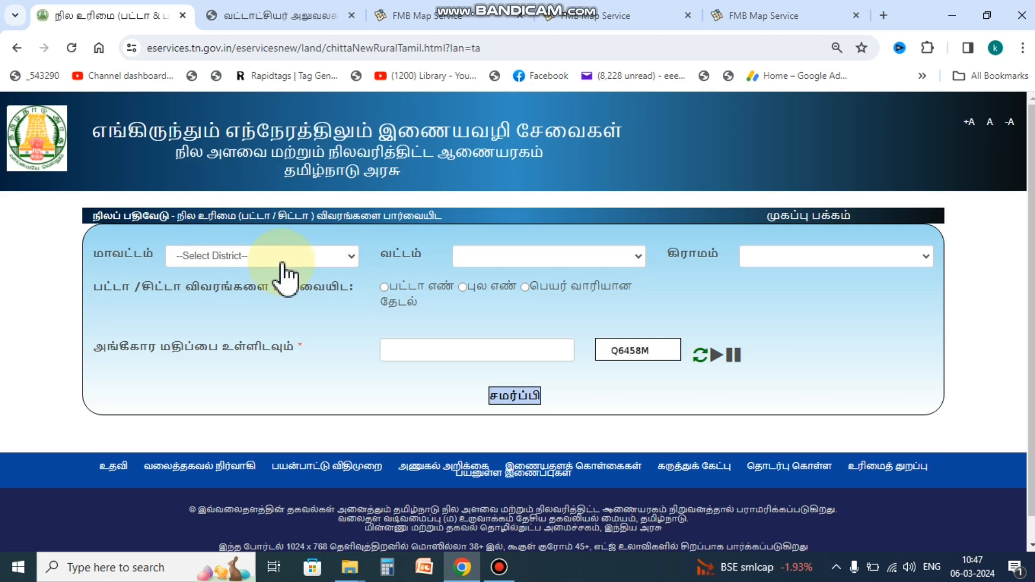
Step: Choose கரூர் as the district and கடவூர் as the taluk, then check the land type label
{"action": "left_click", "coordinate": [328, 260]}
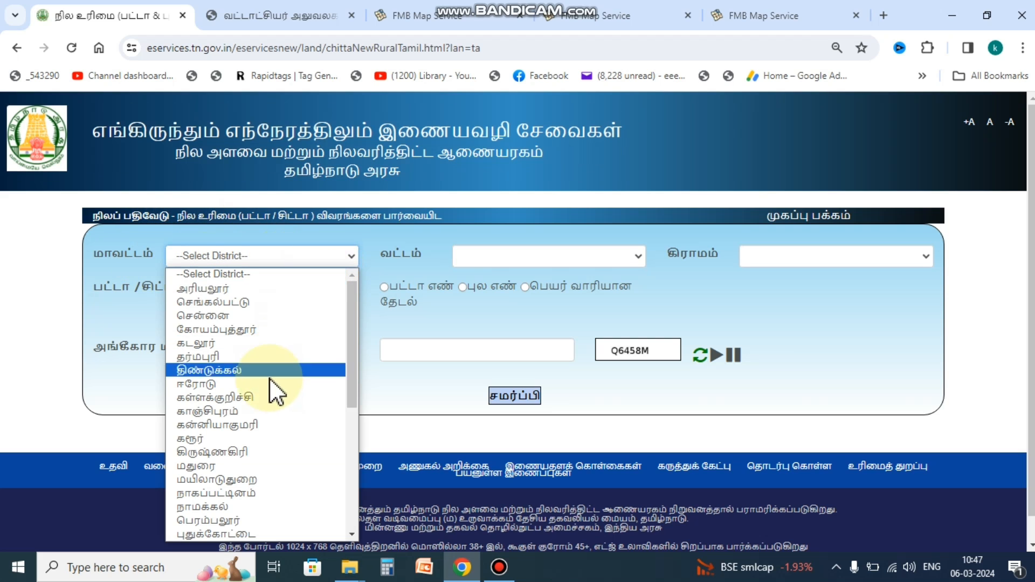
{"action": "left_click", "coordinate": [248, 438]}
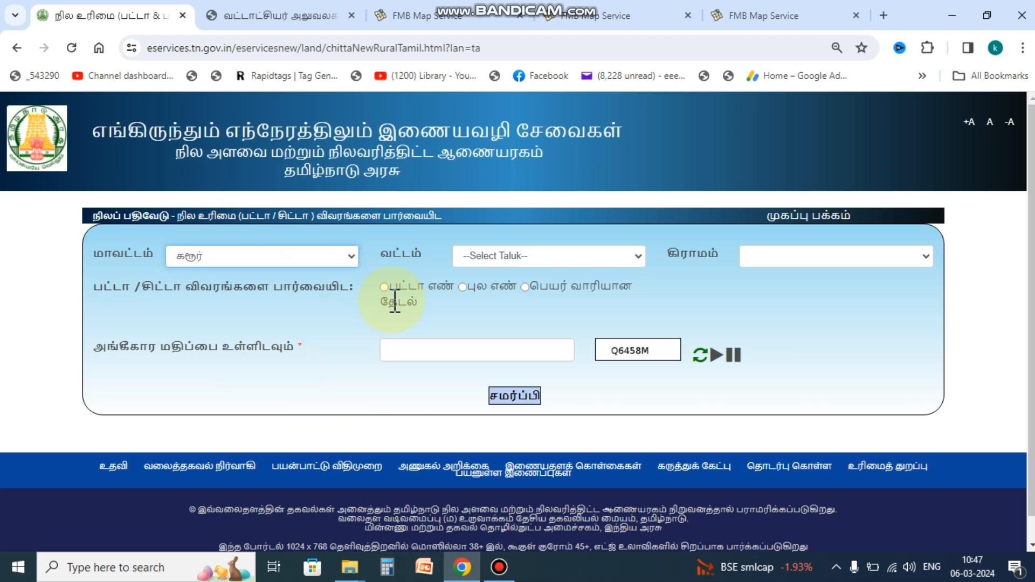
{"action": "left_click", "coordinate": [573, 257]}
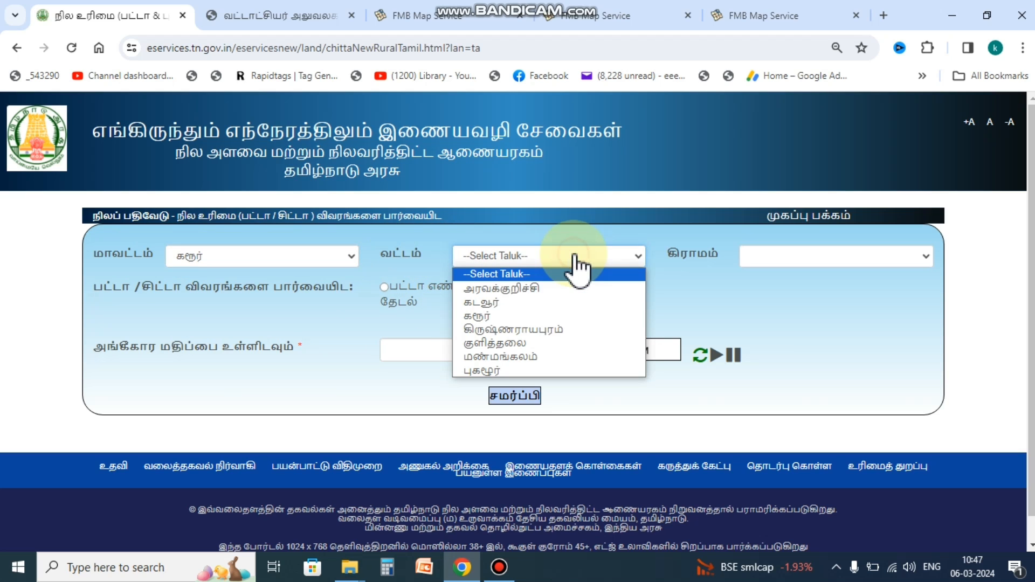
{"action": "left_click", "coordinate": [503, 303]}
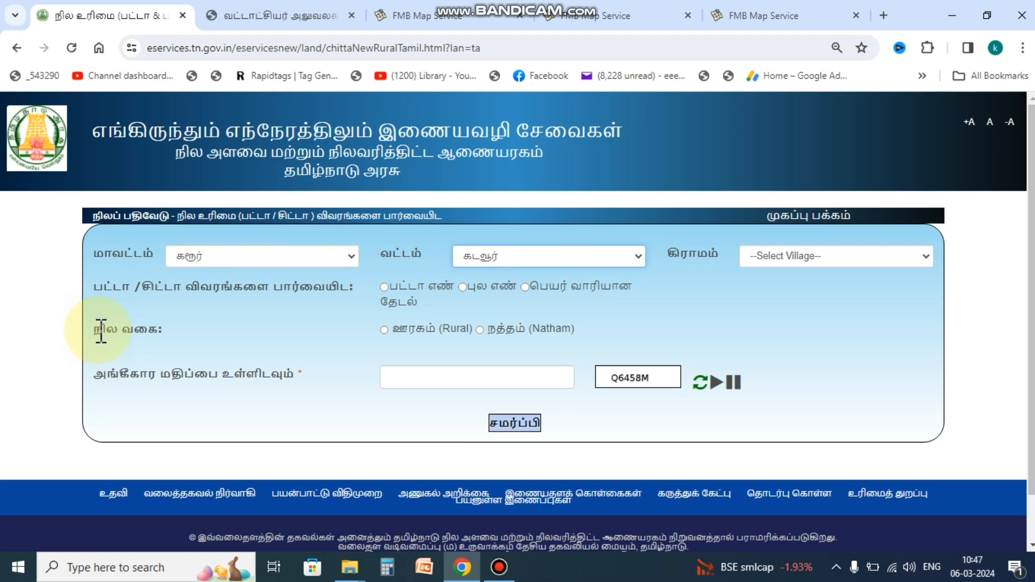
{"action": "left_click_drag", "start_coordinate": [98, 330], "coordinate": [239, 339]}
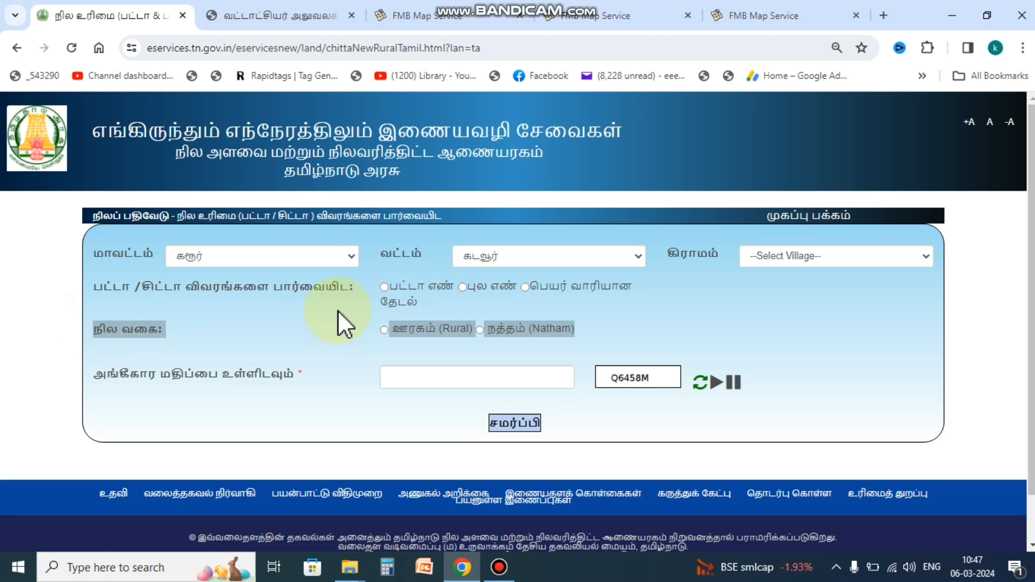
{"action": "left_click", "coordinate": [363, 338]}
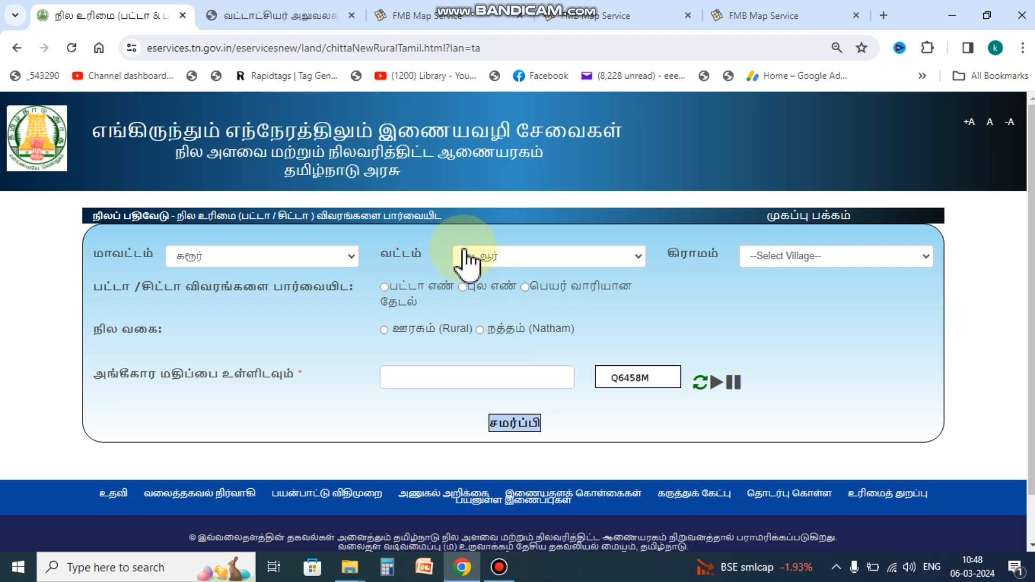
Step: Choose ஆதனூர் from the Village dropdown
{"action": "left_click", "coordinate": [882, 258]}
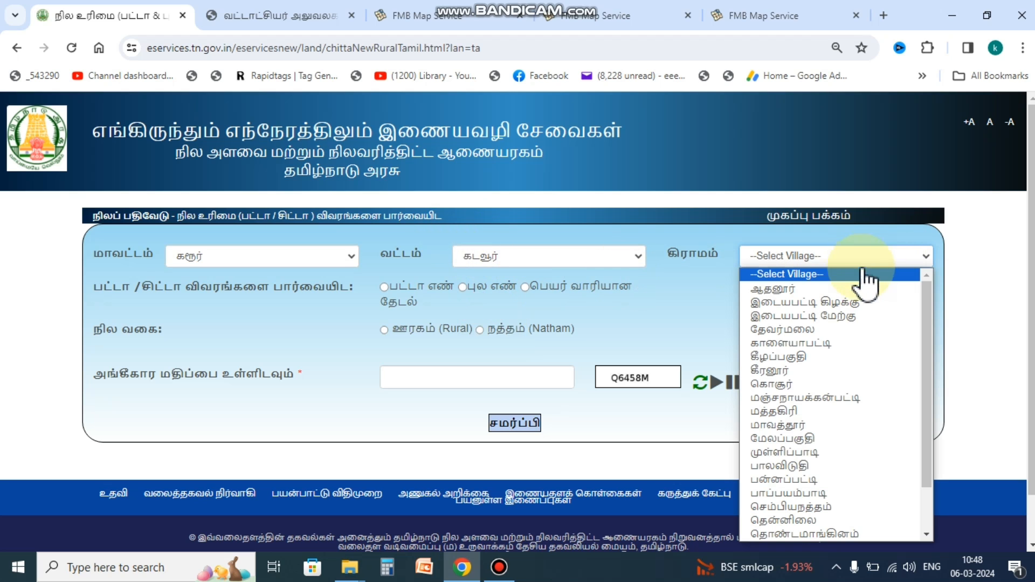
{"action": "left_click", "coordinate": [808, 287]}
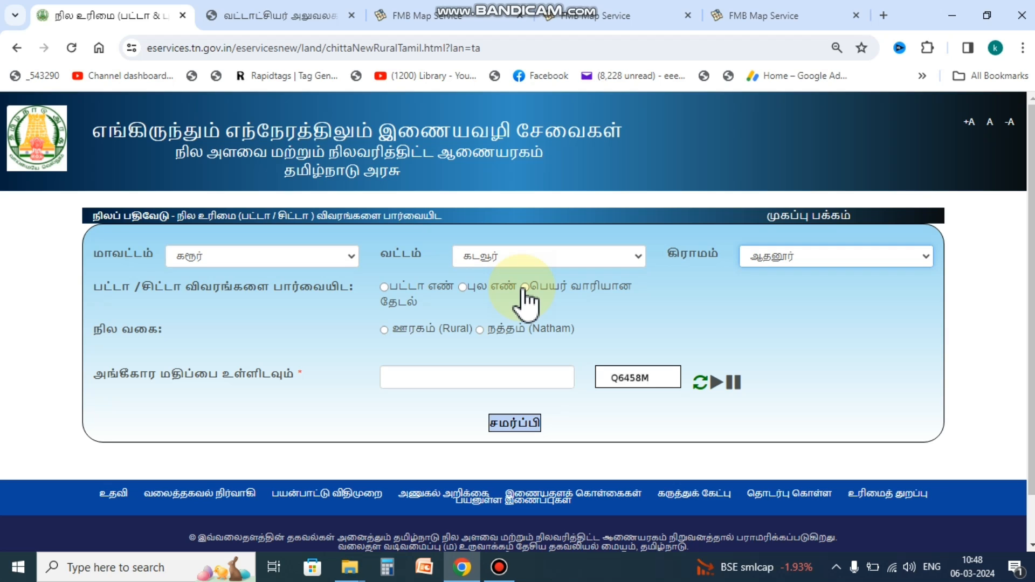
Step: Switch the search to survey number (புல எண்) and choose நத்தம் (Natham) as the land type
{"action": "left_click", "coordinate": [462, 287]}
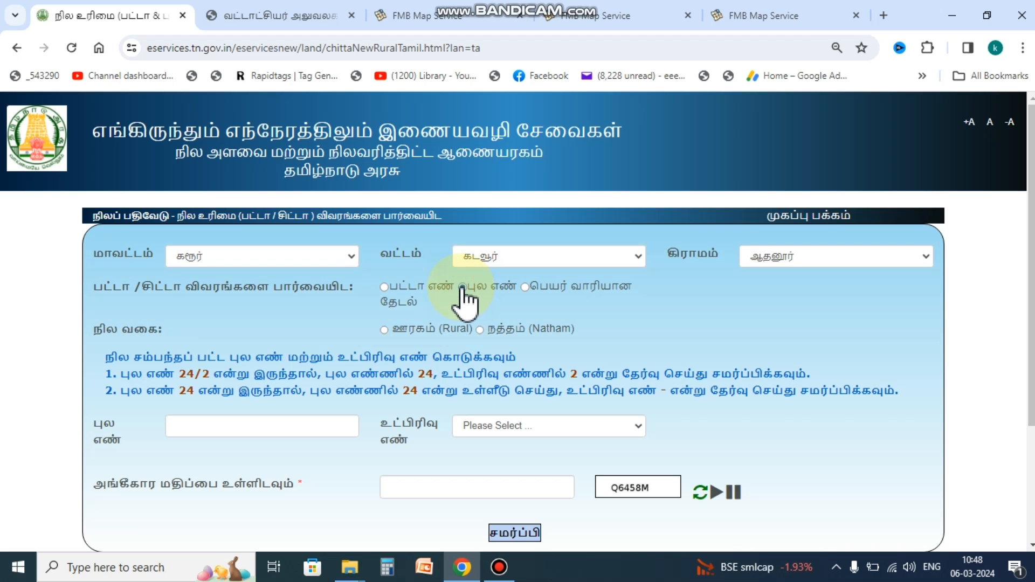
{"action": "left_click_drag", "start_coordinate": [99, 327], "coordinate": [175, 331]}
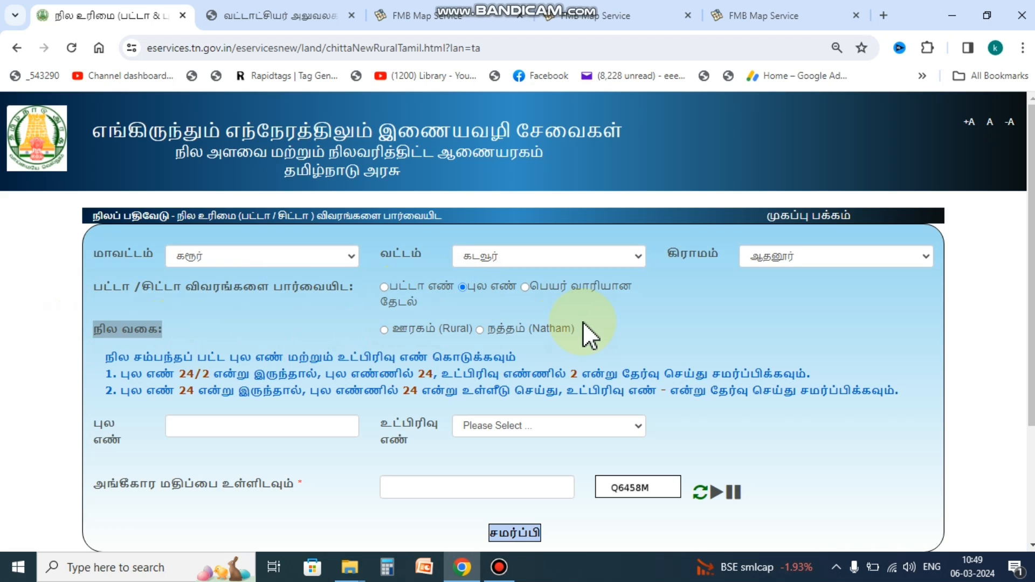
{"action": "left_click", "coordinate": [481, 332]}
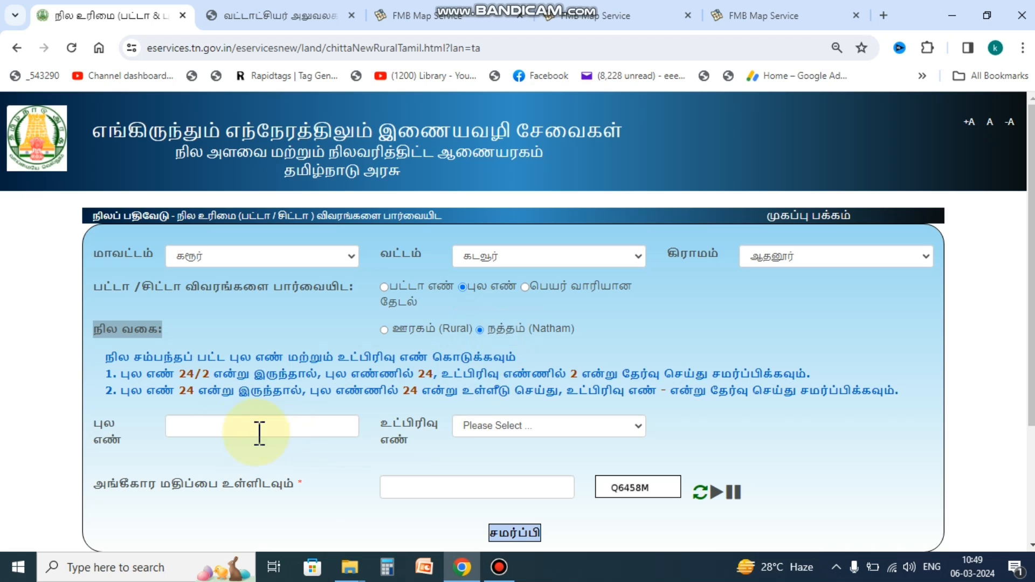
Step: Enter survey number 53 and dismiss the resulting 'Invalid Survey No' alert
{"action": "left_click", "coordinate": [254, 433]}
{"action": "type", "text": "53"}
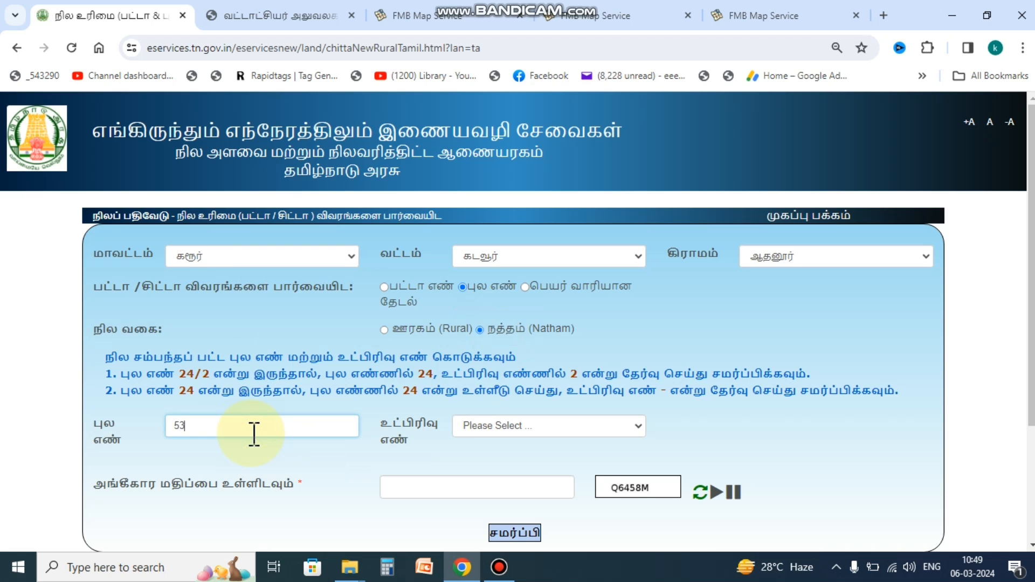
{"action": "left_click", "coordinate": [557, 431]}
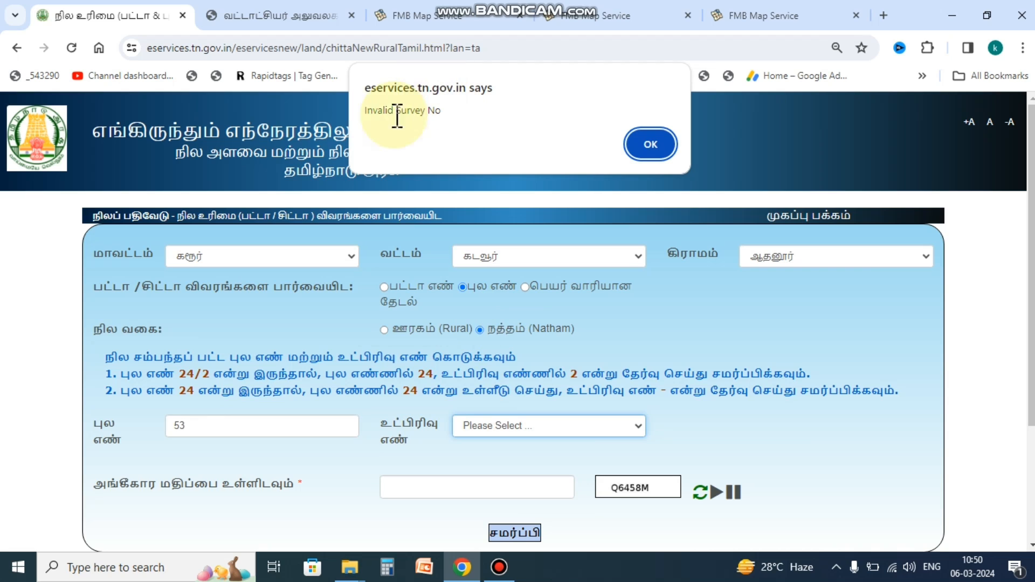
{"action": "left_click", "coordinate": [369, 110]}
{"action": "left_click_drag", "start_coordinate": [421, 116], "coordinate": [476, 115]}
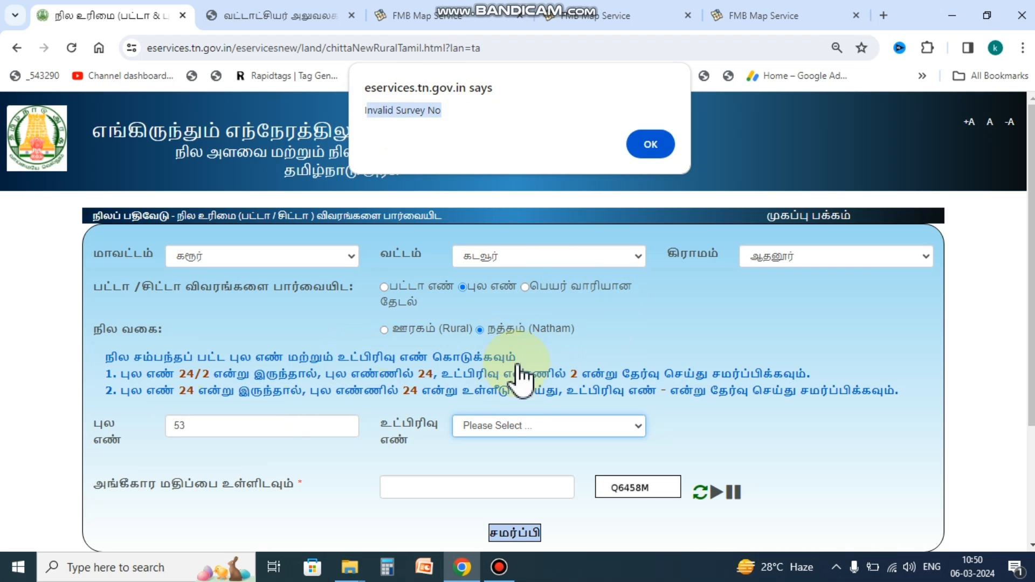
{"action": "left_click", "coordinate": [650, 144]}
Step: Enter survey number 51 and choose subdivision 6
{"action": "left_click", "coordinate": [215, 429]}
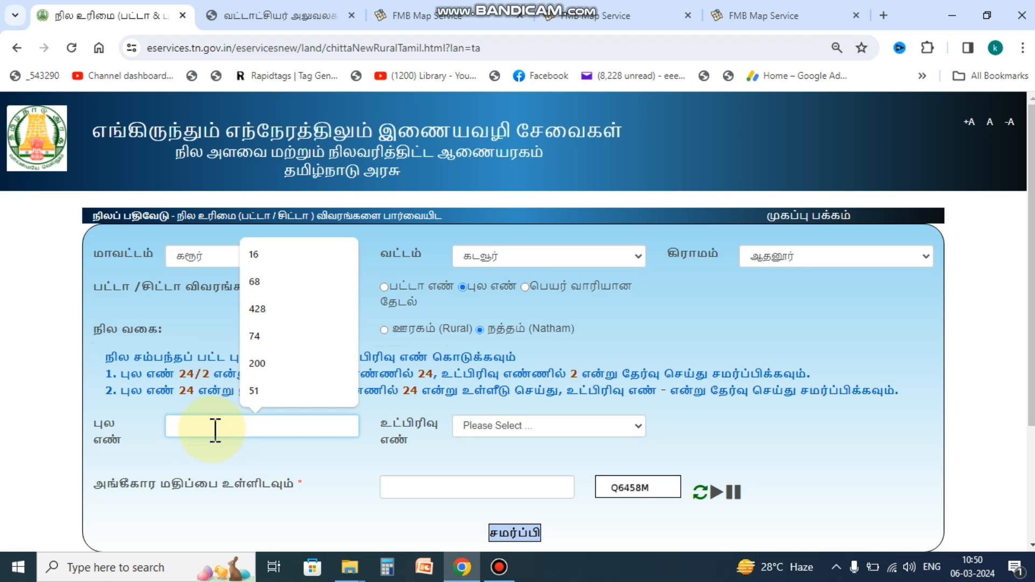
{"action": "type", "text": "51"}
{"action": "left_click", "coordinate": [606, 430]}
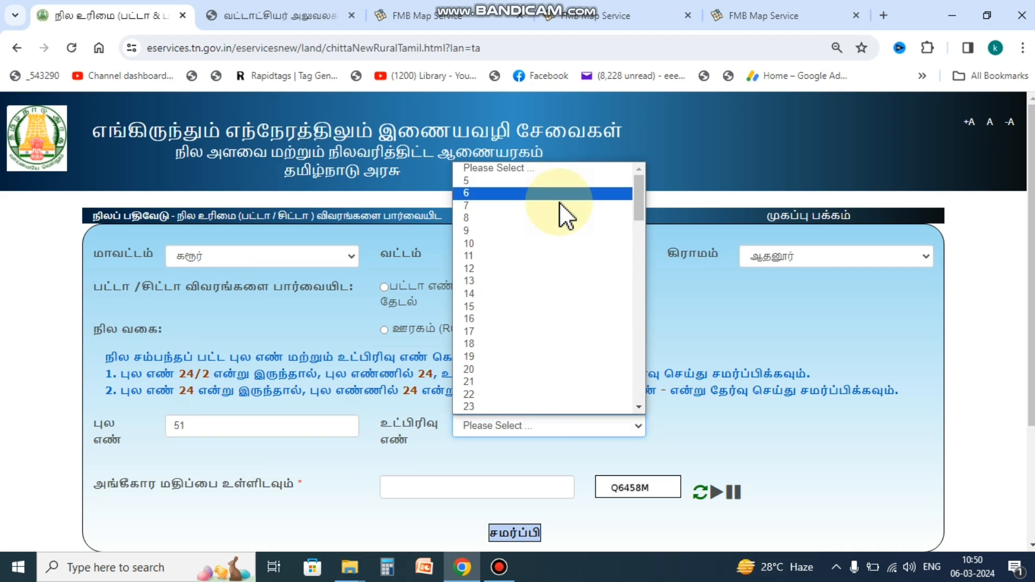
{"action": "left_click", "coordinate": [525, 194]}
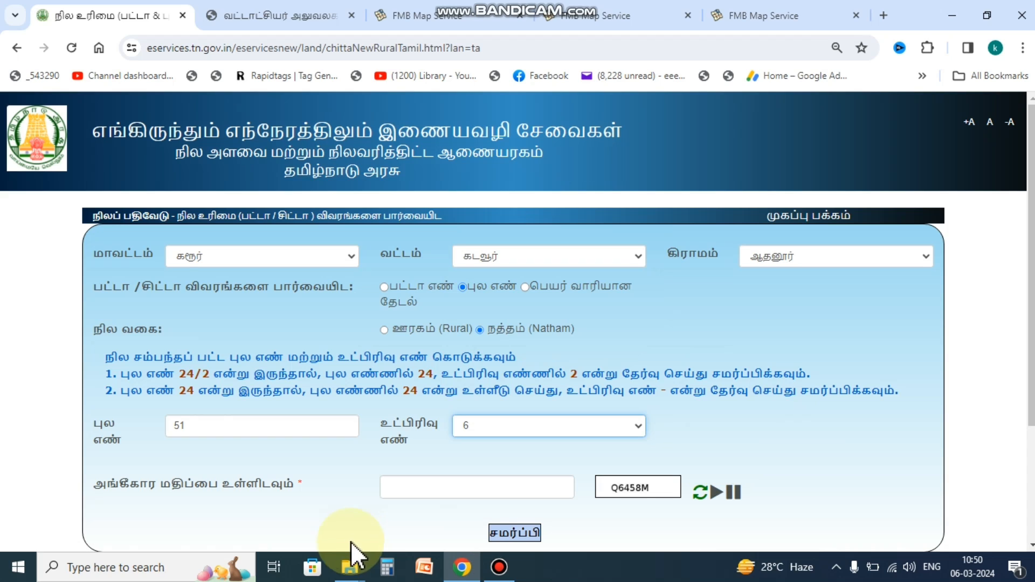
Step: Fill in the verification code and submit to load the Natham patta extract
{"action": "left_click", "coordinate": [440, 483]}
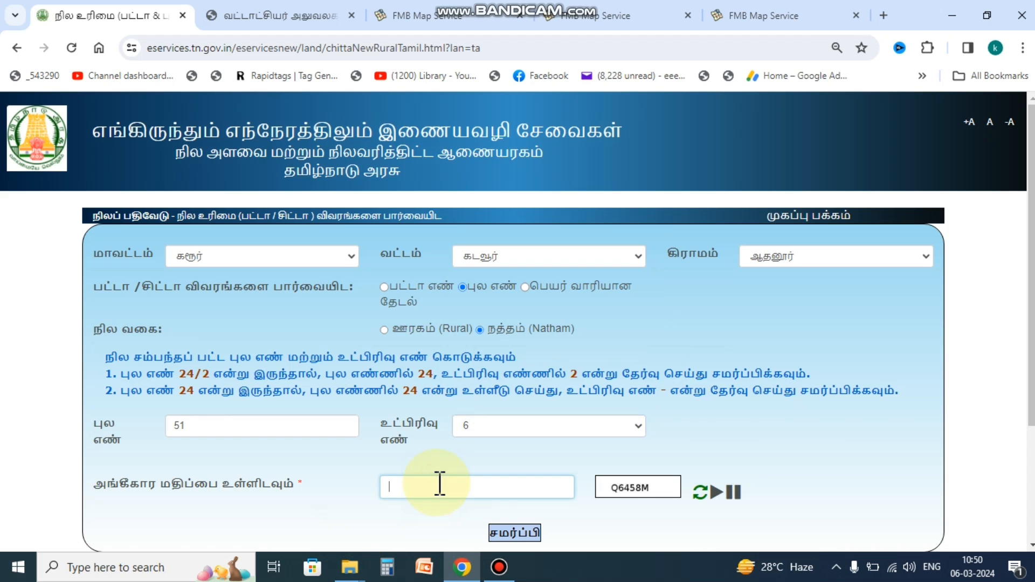
{"action": "type", "text": "Q6458M"}
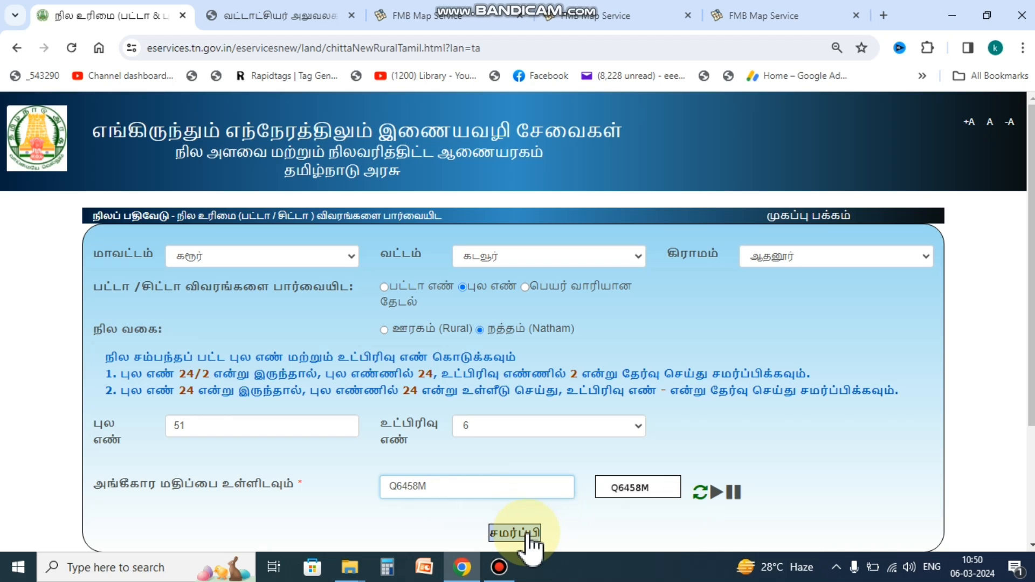
{"action": "left_click", "coordinate": [529, 534]}
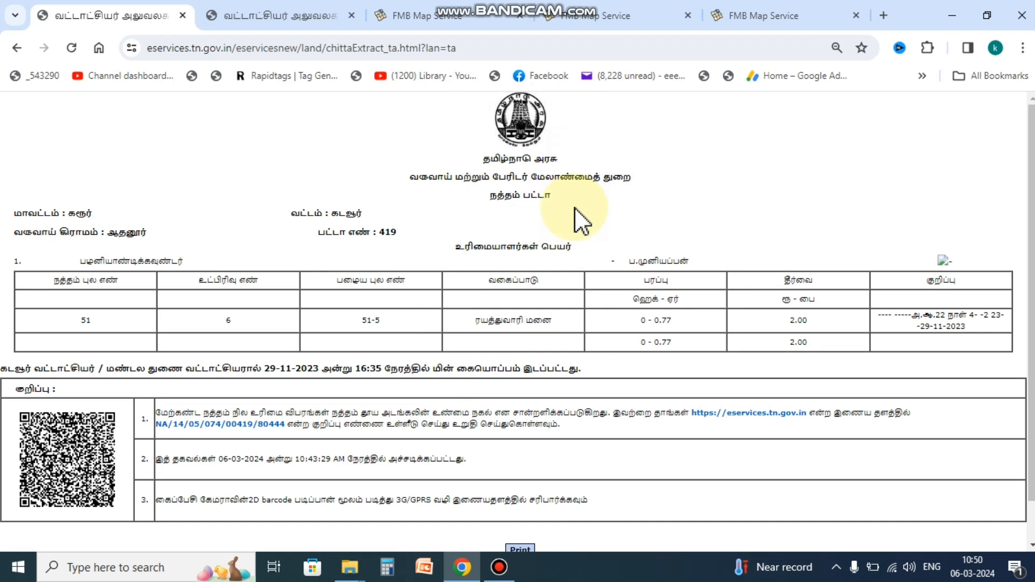
{"action": "left_click_drag", "start_coordinate": [413, 176], "coordinate": [687, 186]}
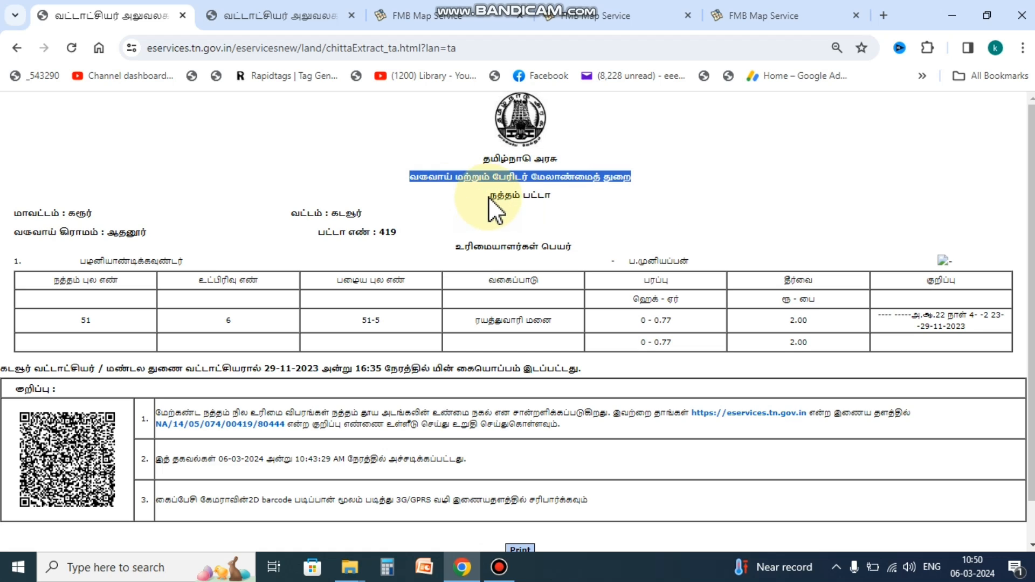
{"action": "left_click_drag", "start_coordinate": [488, 197], "coordinate": [573, 204]}
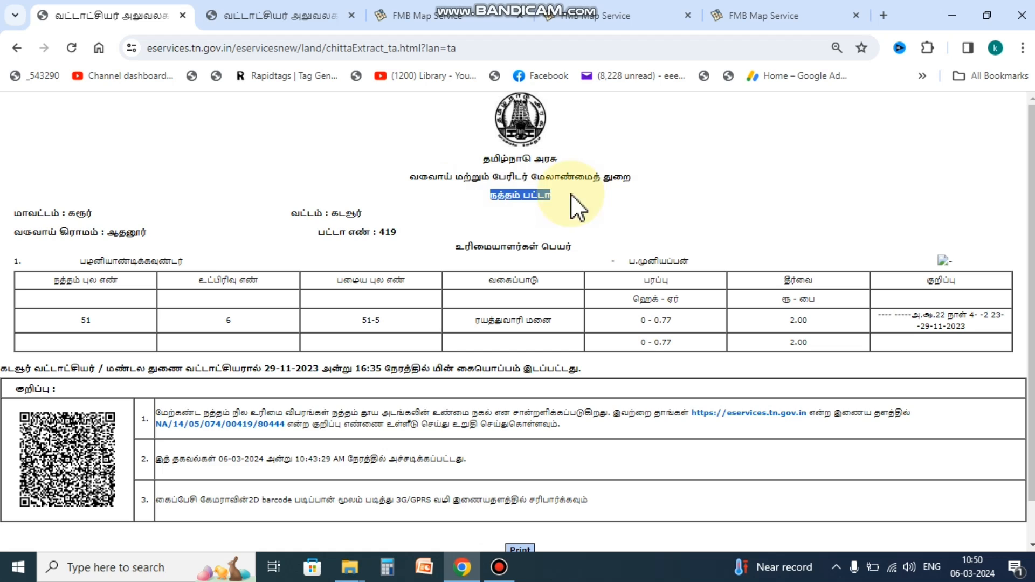
{"action": "left_click", "coordinate": [616, 199]}
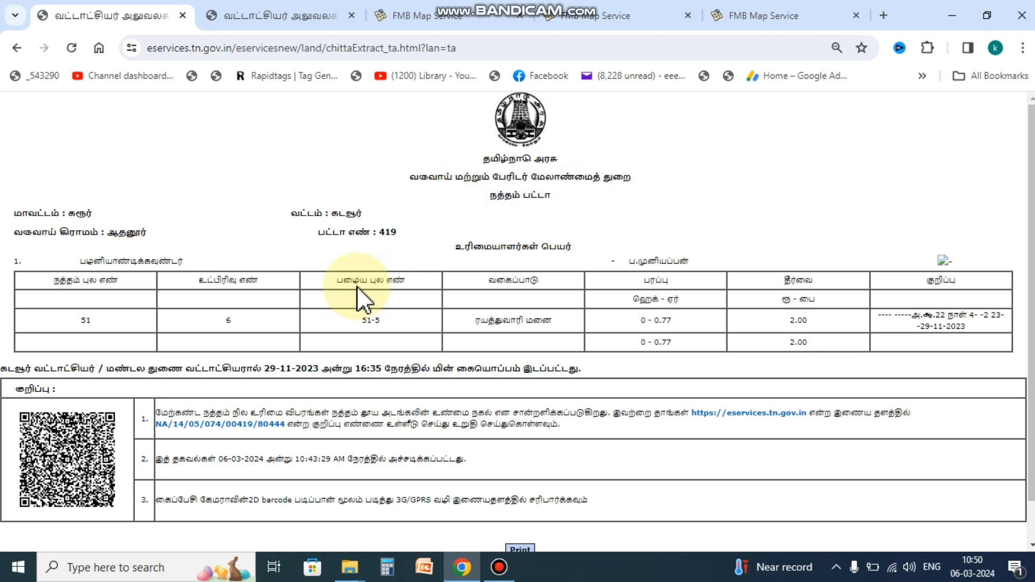
{"action": "left_click_drag", "start_coordinate": [343, 279], "coordinate": [398, 324]}
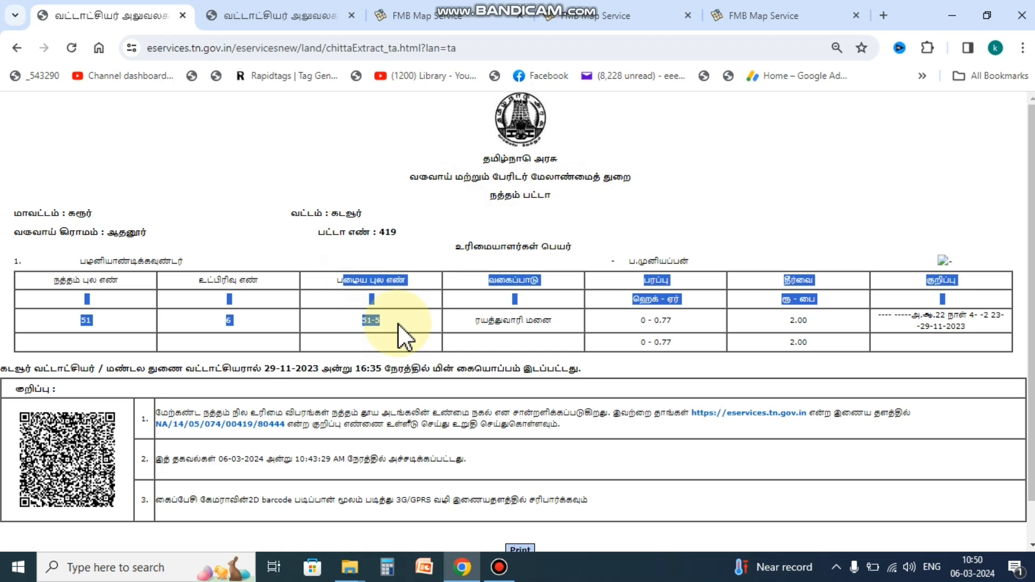
{"action": "left_click", "coordinate": [398, 324]}
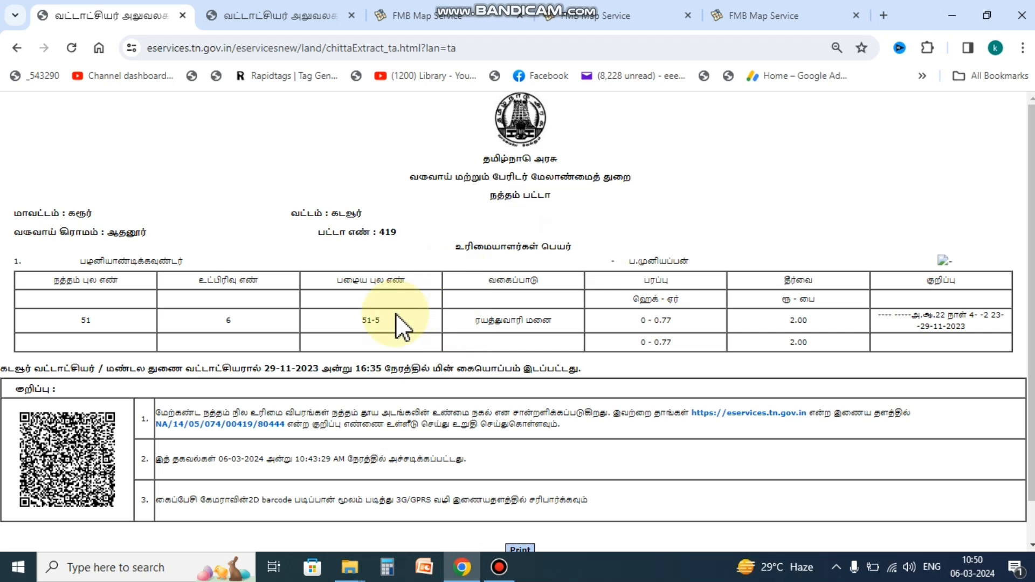
{"action": "triple_click", "coordinate": [499, 320]}
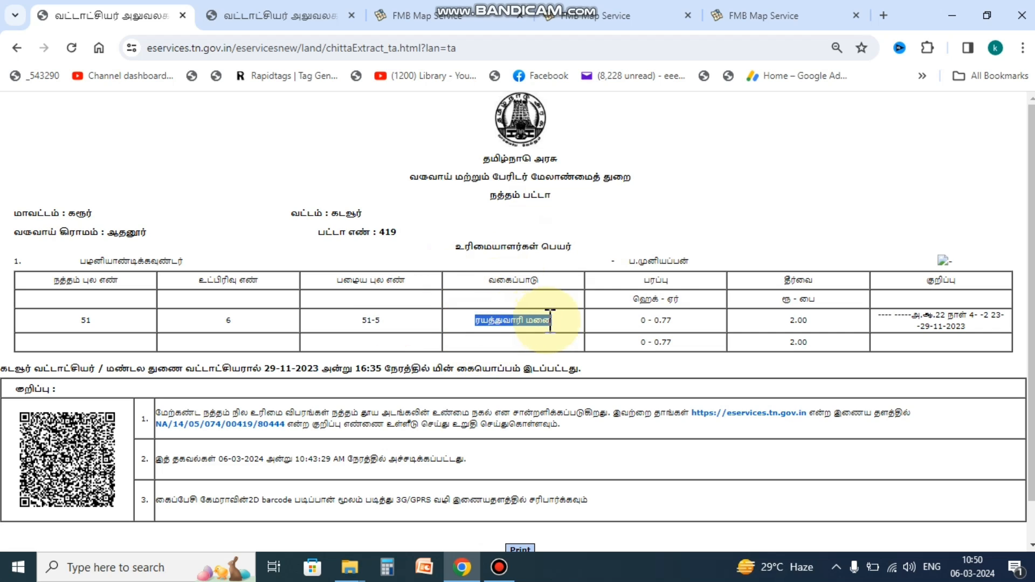
{"action": "left_click", "coordinate": [9, 369]}
{"action": "left_click_drag", "start_coordinate": [10, 369], "coordinate": [591, 369]}
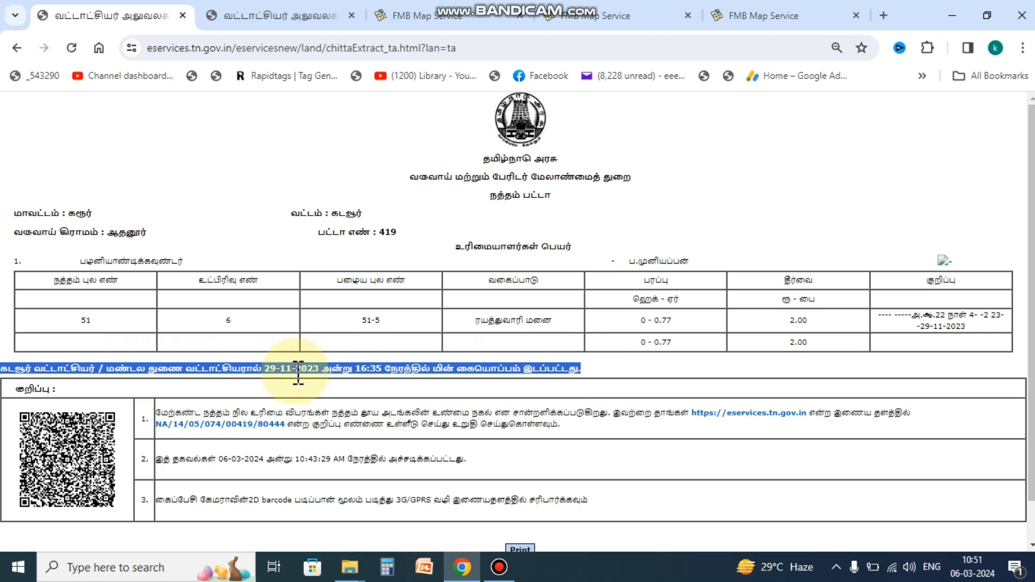
{"action": "left_click", "coordinate": [648, 365]}
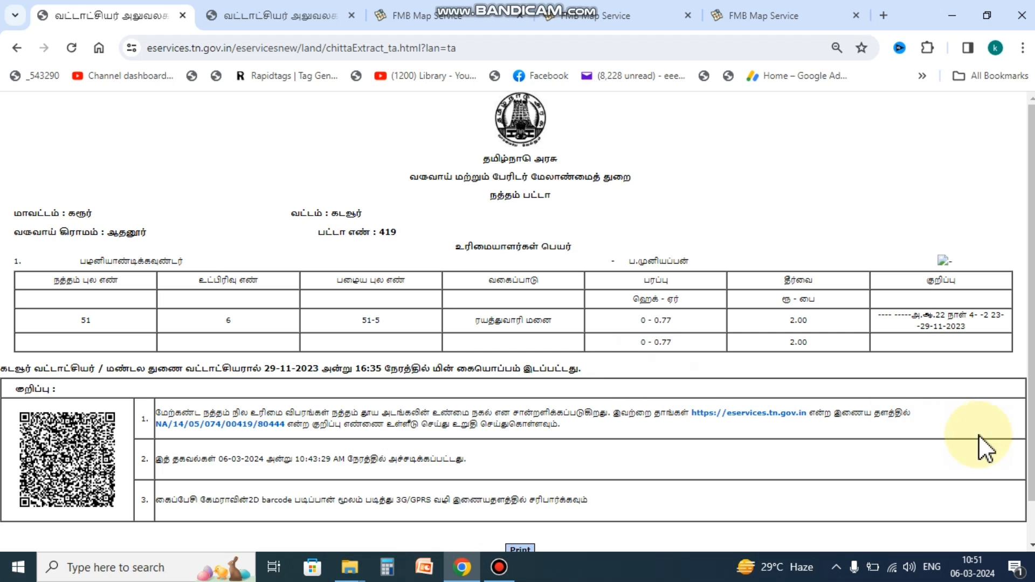
{"action": "left_click_drag", "start_coordinate": [1032, 421], "coordinate": [1032, 459]}
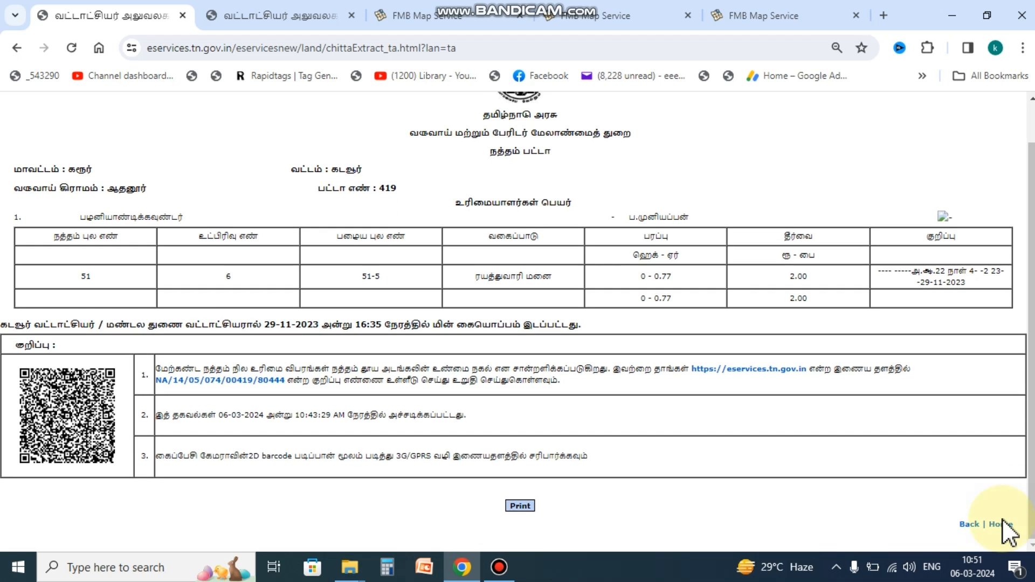
Step: Go back to the home page and open 'புலப்பட விவரங்களை பார்வையிட - கிராமம்' (village FMB sketch)
{"action": "left_click", "coordinate": [972, 523]}
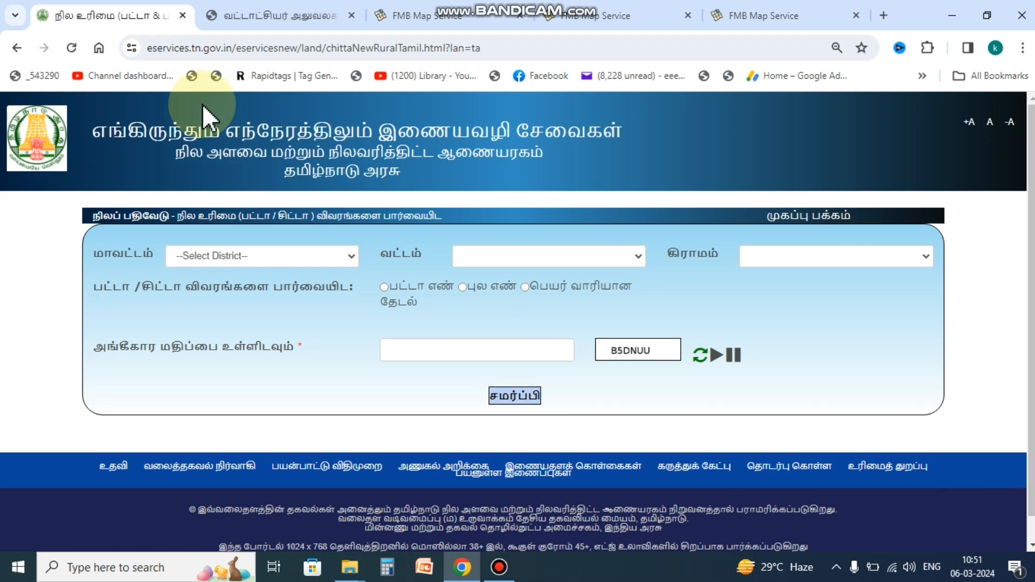
{"action": "left_click", "coordinate": [802, 218]}
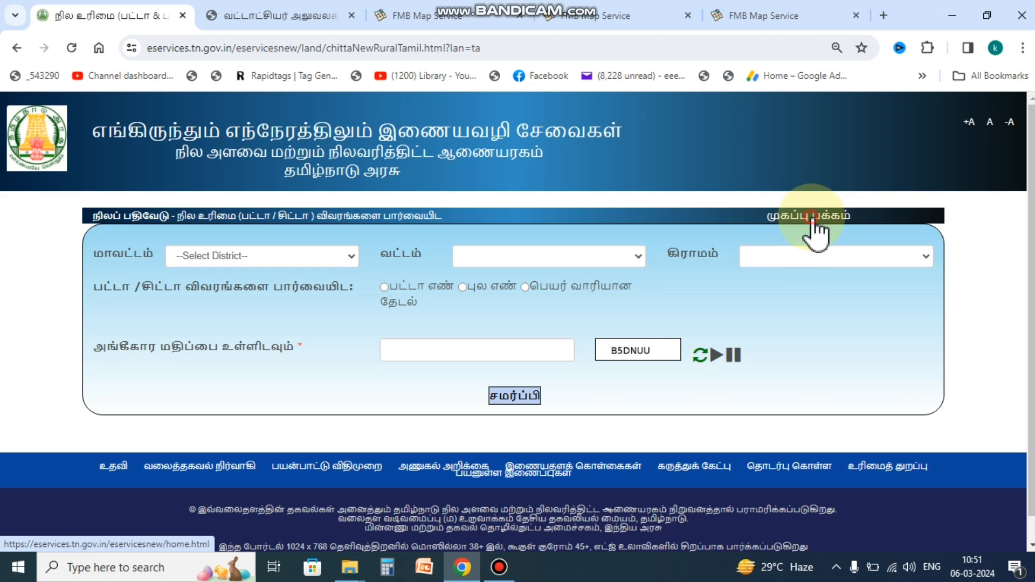
{"action": "scroll", "coordinate": [433, 269], "scroll_direction": "down", "scroll_amount": 10}
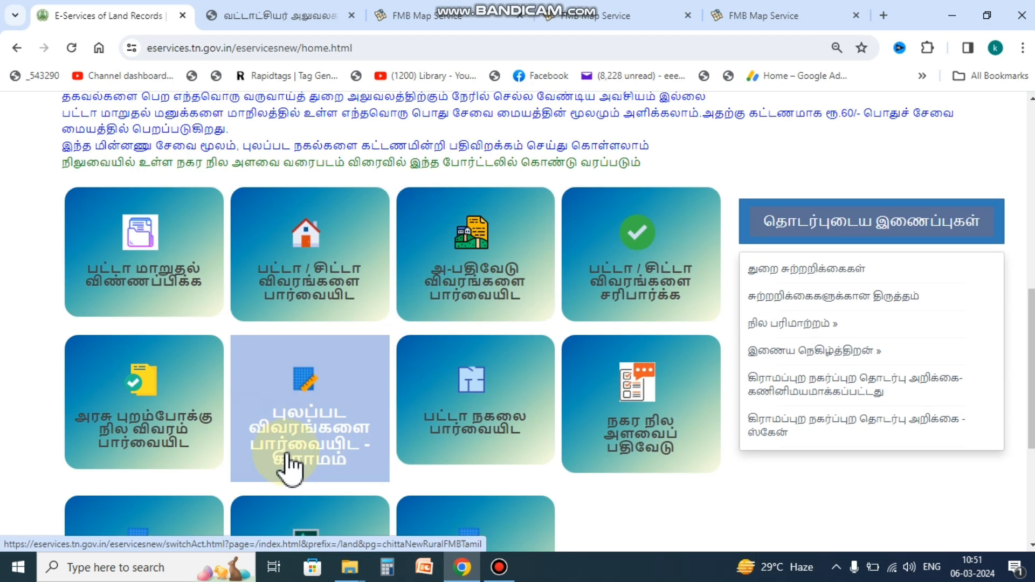
{"action": "left_click", "coordinate": [335, 425]}
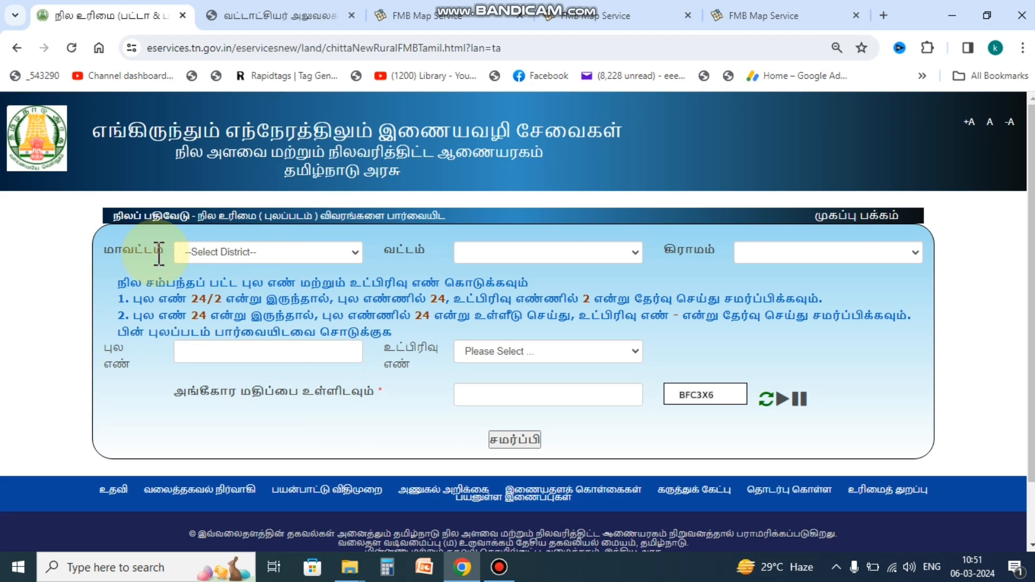
Step: Choose விழுப்புரம் as the district and மரக்காணம் as the taluk on the FMB form
{"action": "left_click", "coordinate": [317, 252]}
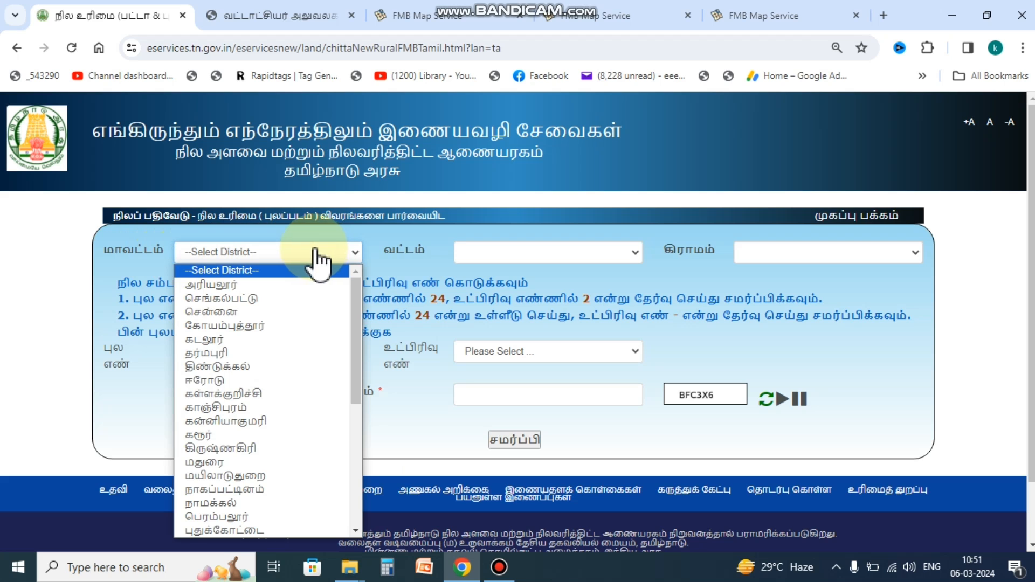
{"action": "scroll", "coordinate": [270, 439], "scroll_direction": "down", "scroll_amount": 5}
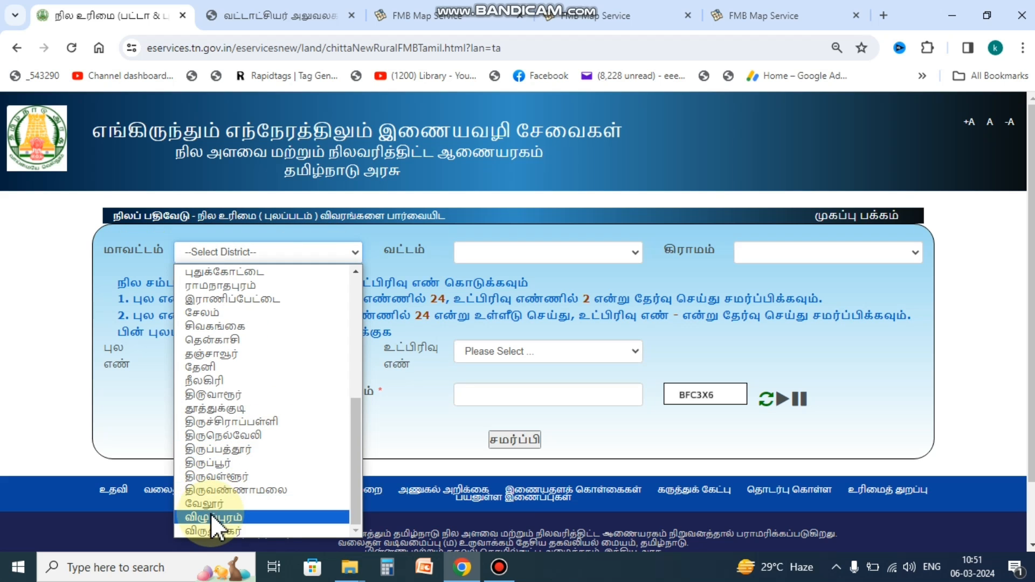
{"action": "left_click", "coordinate": [210, 515]}
{"action": "left_click", "coordinate": [571, 252]}
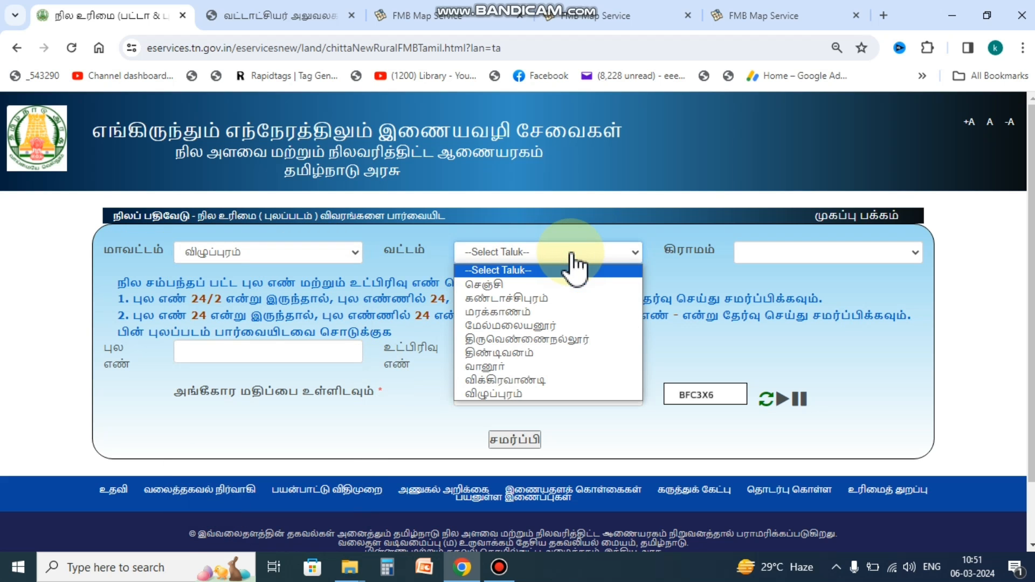
{"action": "left_click", "coordinate": [538, 310]}
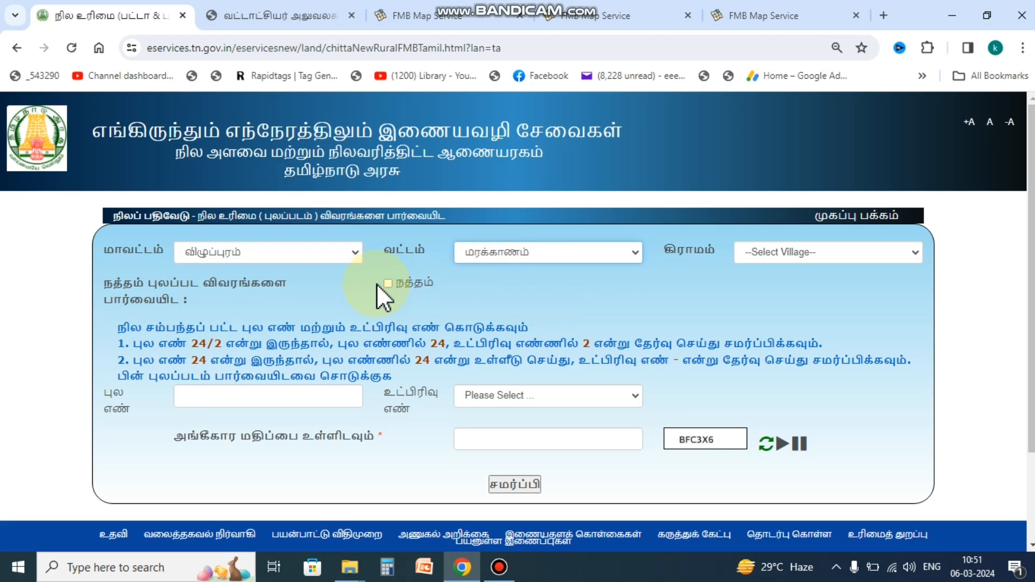
{"action": "left_click_drag", "start_coordinate": [105, 281], "coordinate": [297, 296]}
{"action": "left_click", "coordinate": [297, 295]}
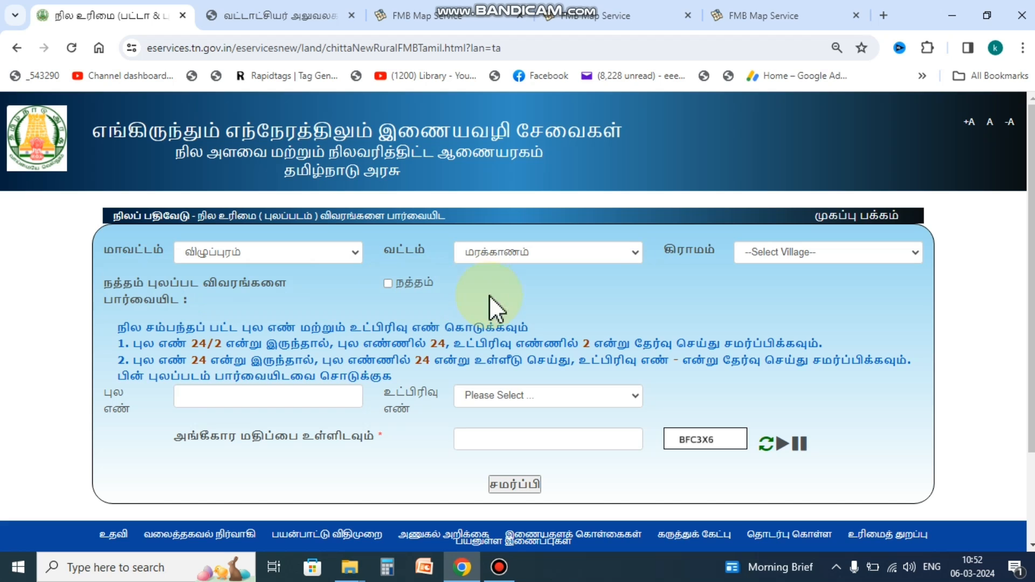
Step: Choose village ஆலப்பாக்கம் and Natham land, then enter survey 73 with subdivision '-'
{"action": "left_click", "coordinate": [833, 257]}
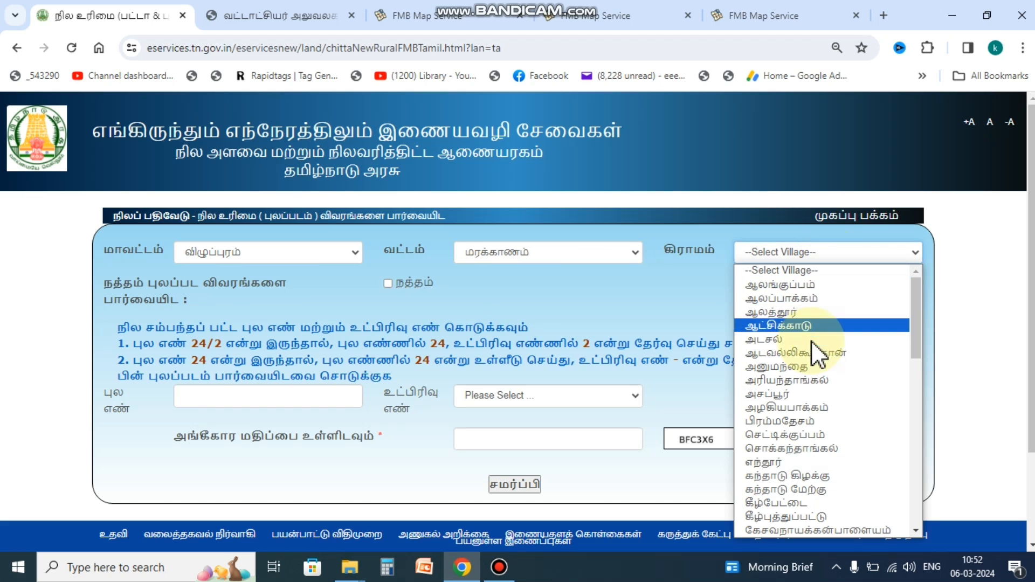
{"action": "left_click", "coordinate": [810, 299]}
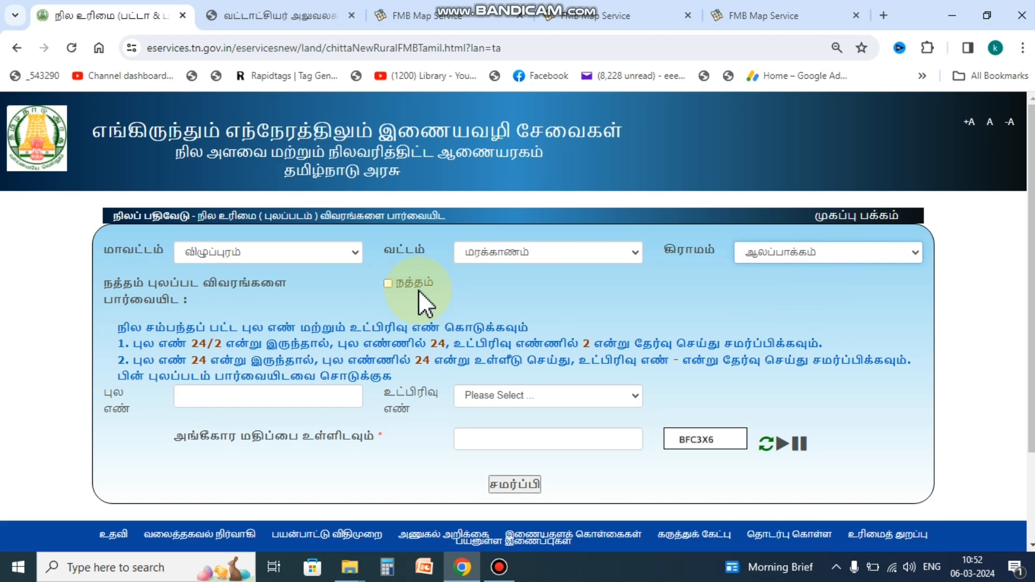
{"action": "left_click", "coordinate": [388, 283]}
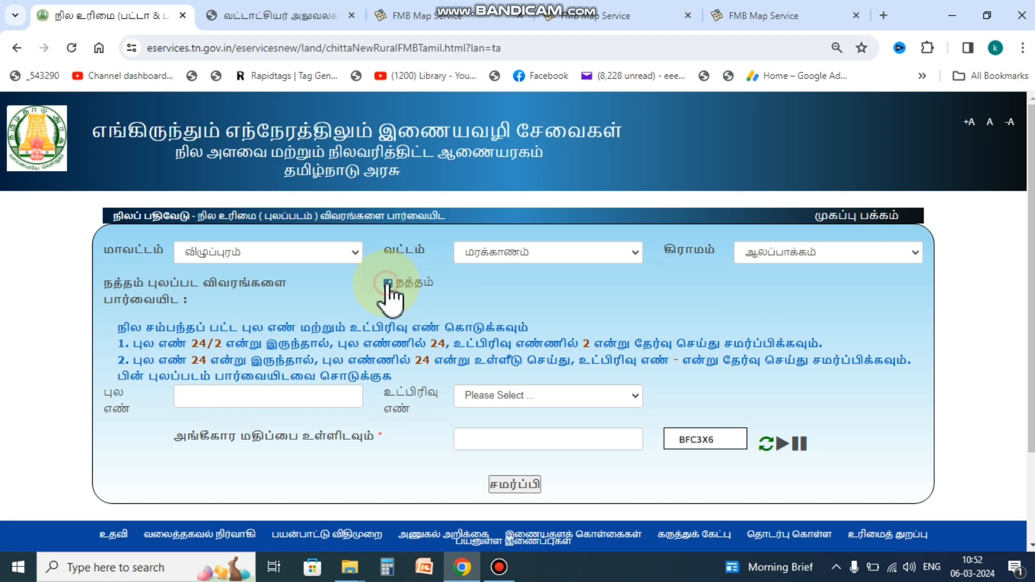
{"action": "left_click", "coordinate": [223, 398]}
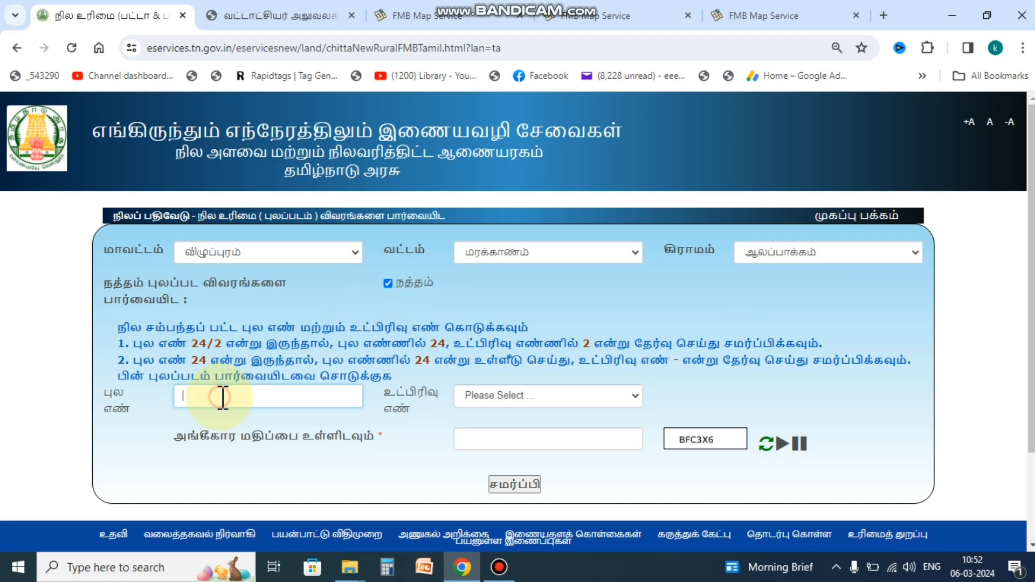
{"action": "type", "text": "73"}
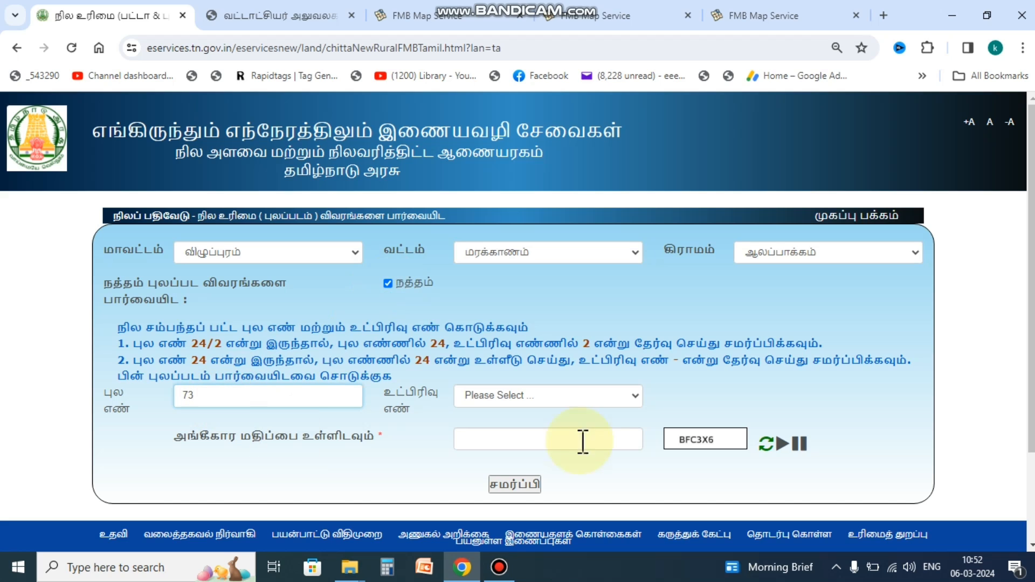
{"action": "left_click", "coordinate": [562, 399]}
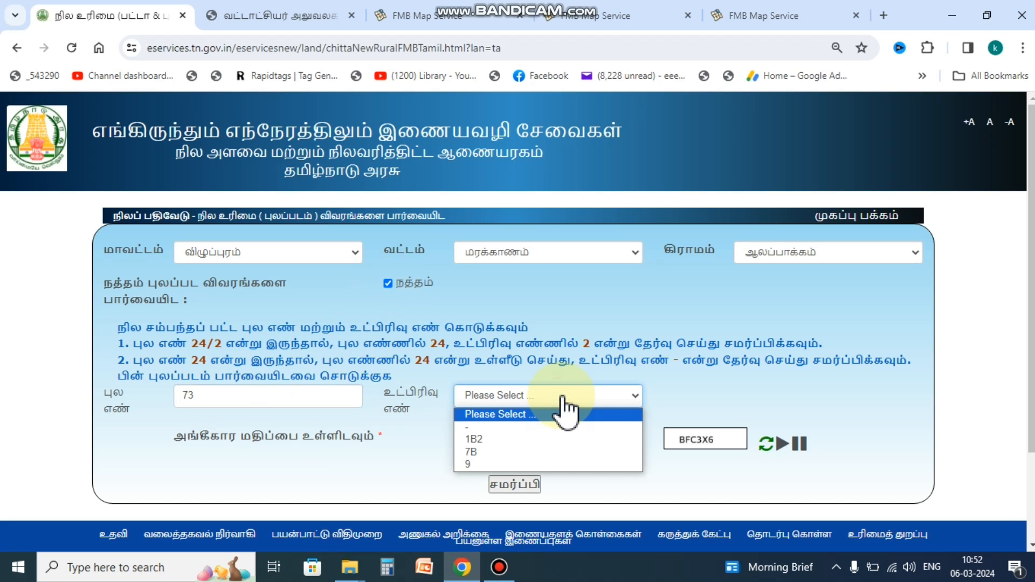
{"action": "left_click", "coordinate": [524, 428]}
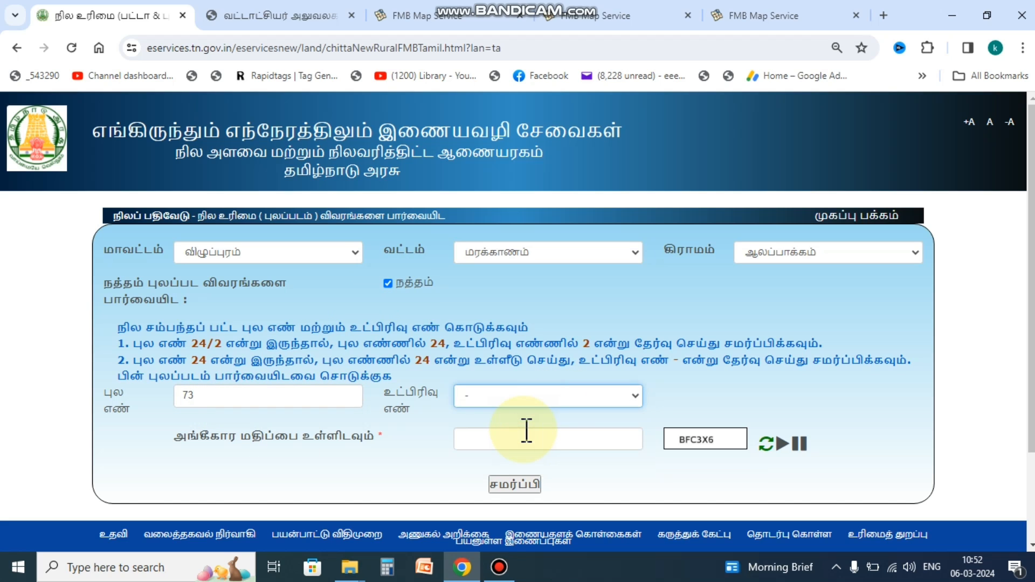
{"action": "left_click", "coordinate": [571, 399]}
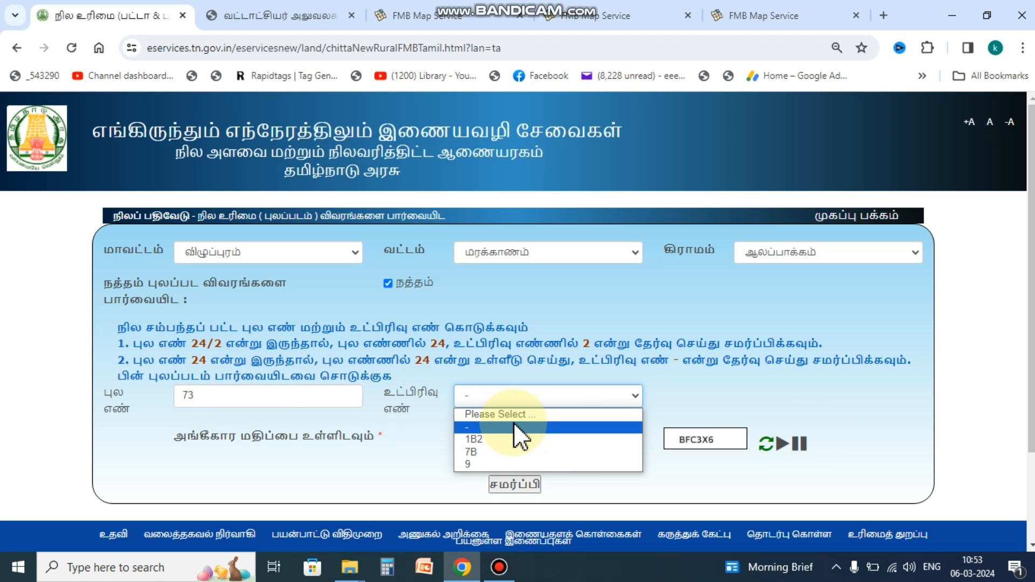
Step: Keep subdivision '-', enter the verification code, and submit to open the 73N FMB sketch
{"action": "left_click", "coordinate": [500, 427]}
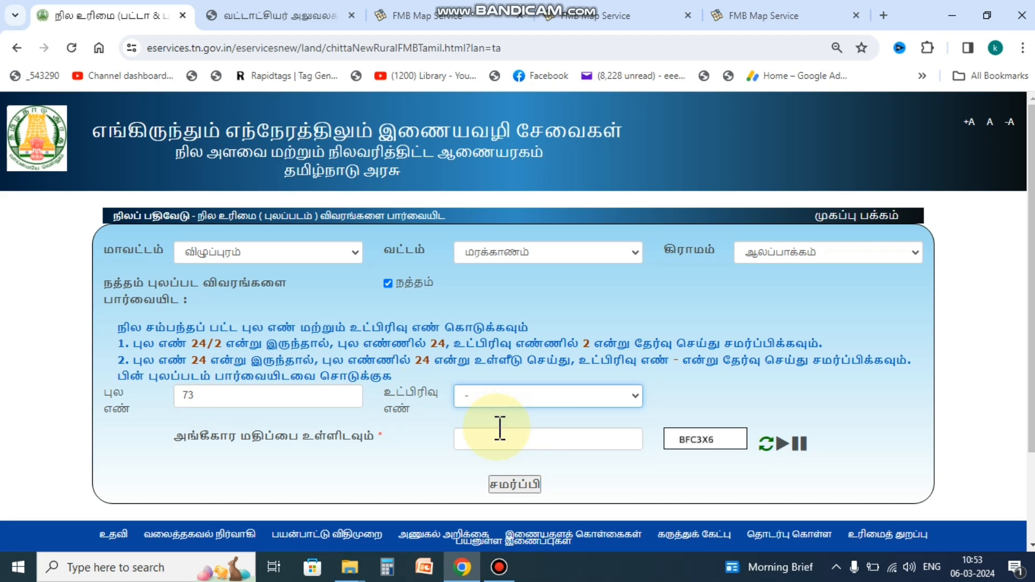
{"action": "left_click", "coordinate": [530, 441]}
{"action": "type", "text": "BF"}
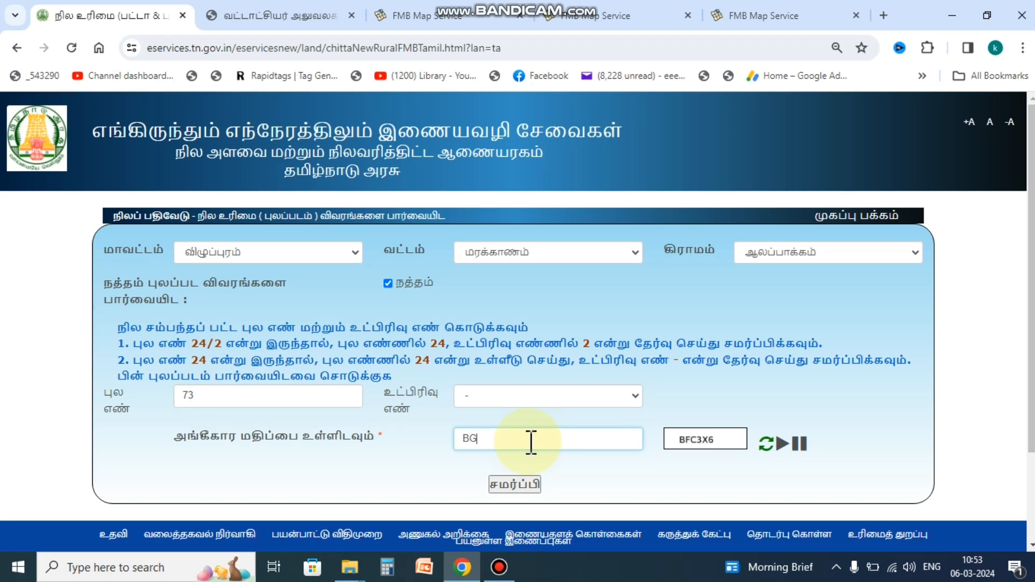
{"action": "key", "text": "BackSpace"}
{"action": "type", "text": "FC3X6"}
{"action": "left_click", "coordinate": [503, 485]}
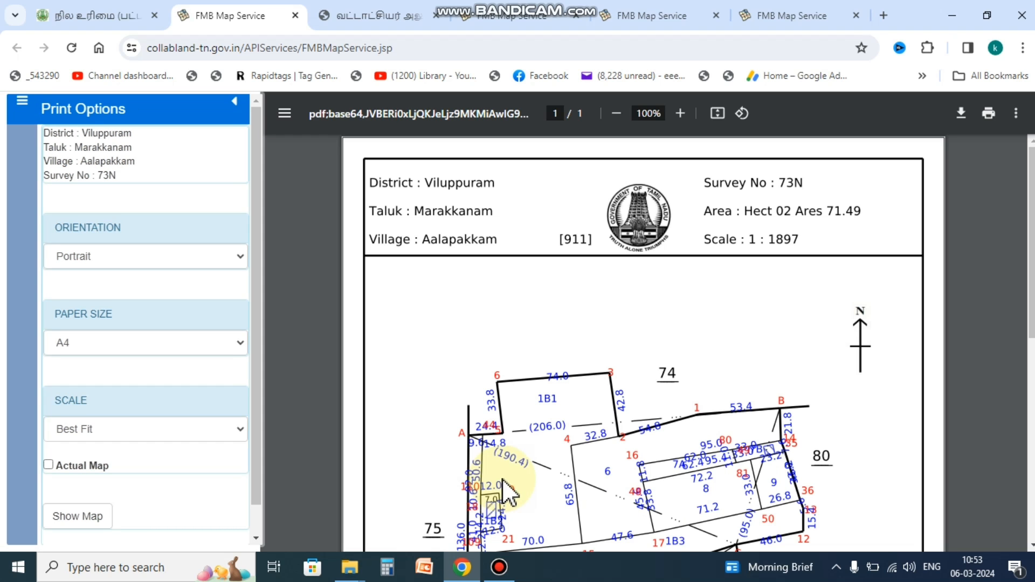
Step: Zoom the map page and regenerate the sketch with Actual Map scale ticked
{"action": "left_click", "coordinate": [681, 113]}
{"action": "scroll", "coordinate": [731, 308], "scroll_direction": "down", "scroll_amount": 4}
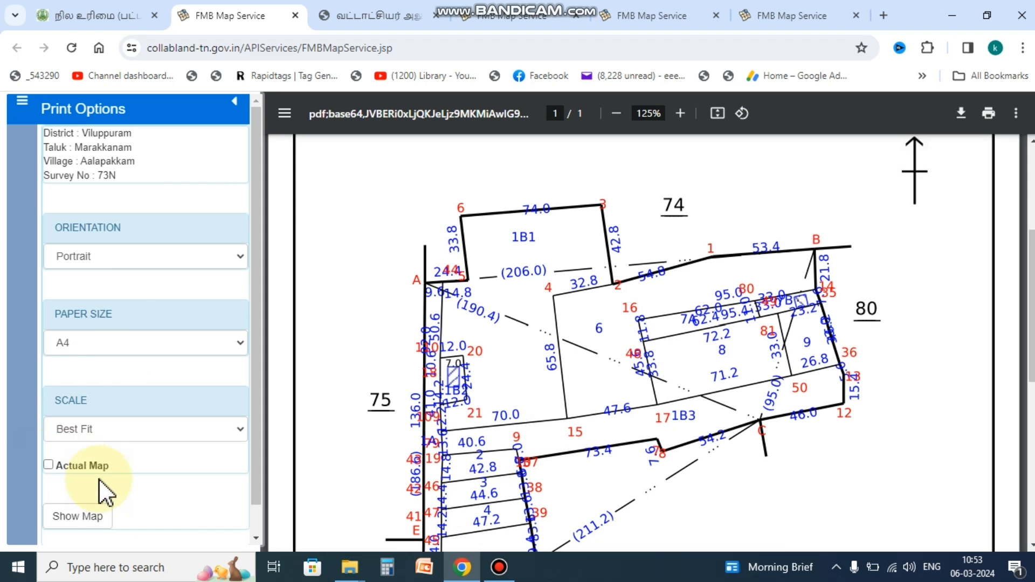
{"action": "left_click", "coordinate": [49, 465]}
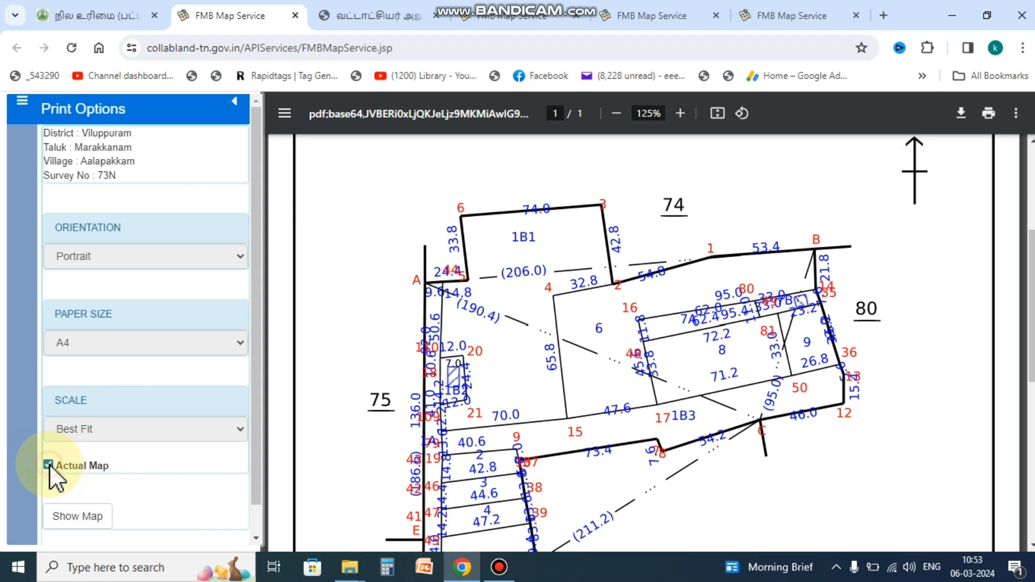
{"action": "left_click", "coordinate": [85, 518]}
{"action": "left_click", "coordinate": [84, 518]}
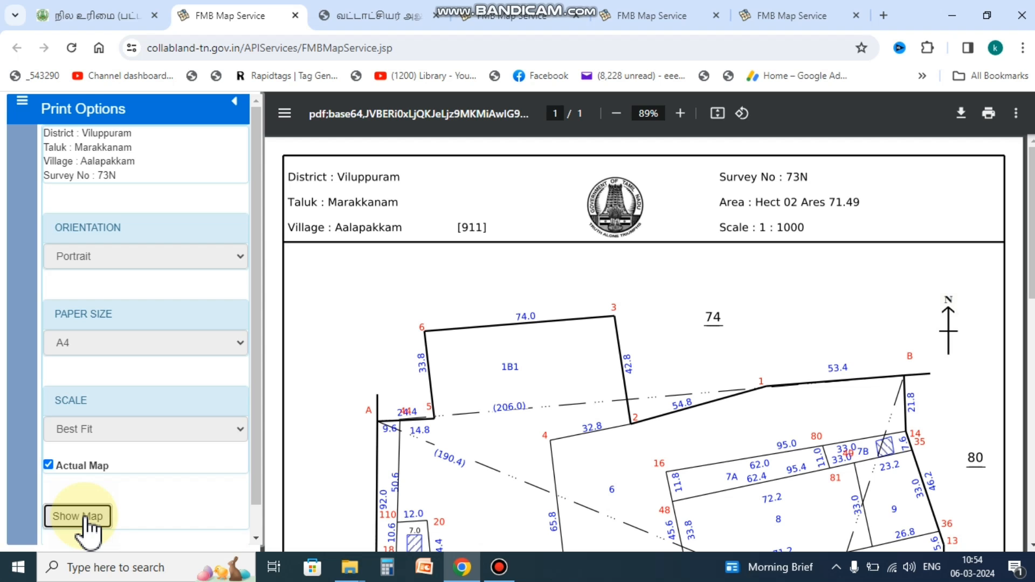
Step: Scroll through the 1 : 1000 sketch and compare survey 73N in the details with the header
{"action": "scroll", "coordinate": [777, 355], "scroll_direction": "down", "scroll_amount": 4}
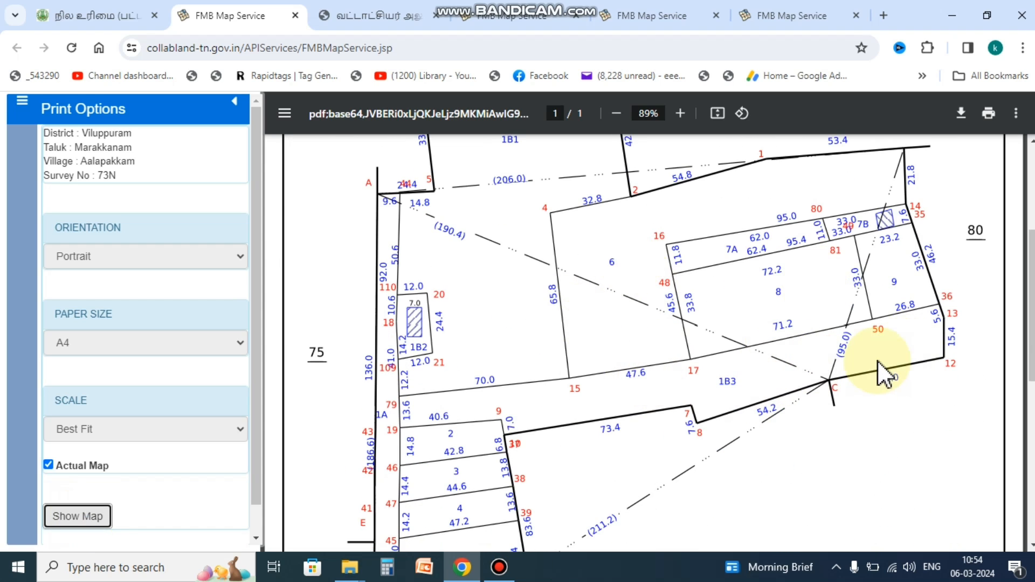
{"action": "scroll", "coordinate": [881, 358], "scroll_direction": "down", "scroll_amount": 1}
{"action": "scroll", "coordinate": [597, 326], "scroll_direction": "down", "scroll_amount": 2}
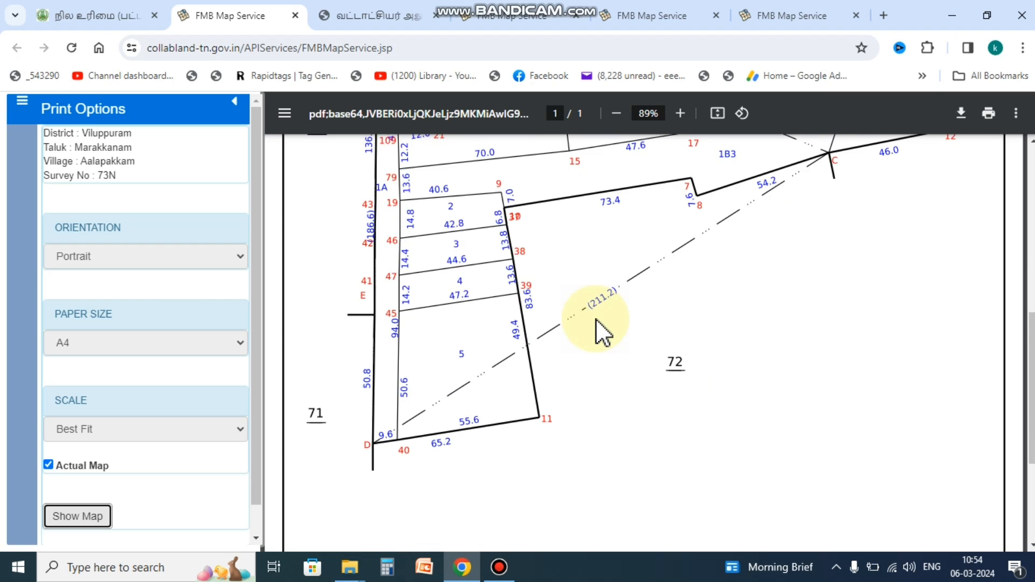
{"action": "scroll", "coordinate": [597, 319], "scroll_direction": "up", "scroll_amount": 8}
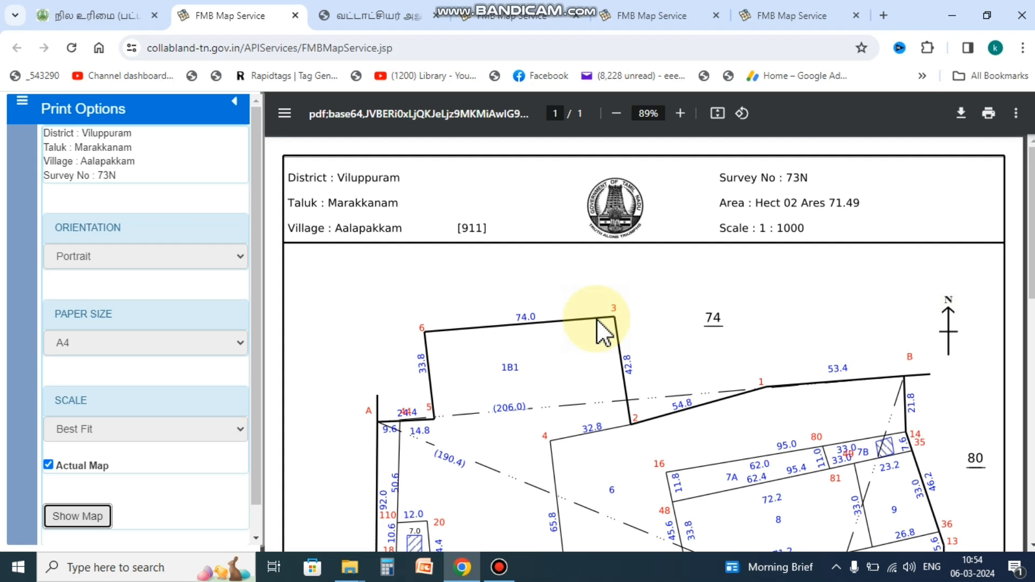
{"action": "left_click_drag", "start_coordinate": [96, 175], "coordinate": [121, 178]}
{"action": "left_click", "coordinate": [791, 178]}
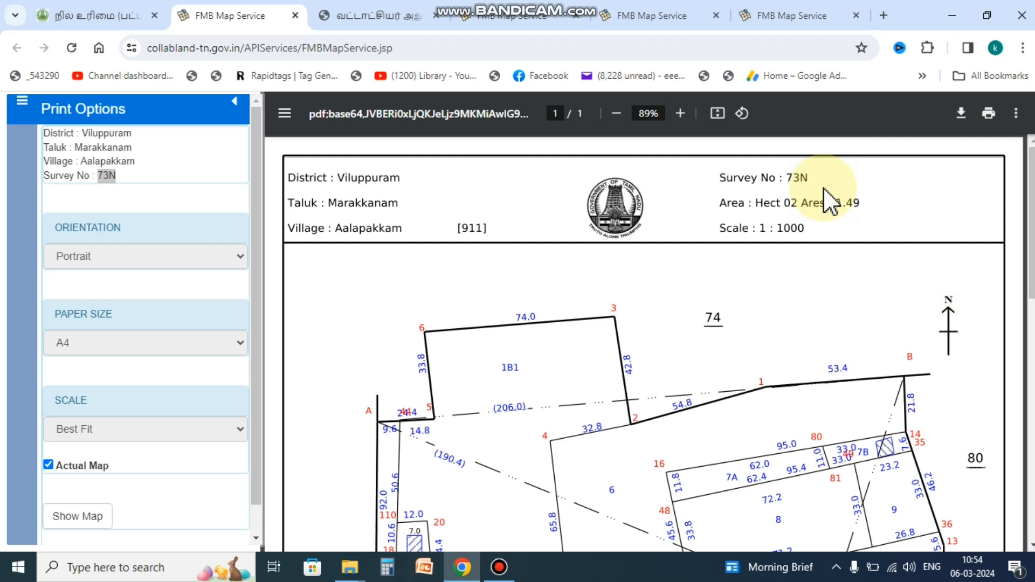
Step: Switch to the 73N/1B2 sub-division sketch and scroll through its 3.00-ares map
{"action": "left_click", "coordinate": [636, 13]}
{"action": "scroll", "coordinate": [877, 295], "scroll_direction": "up", "scroll_amount": 3}
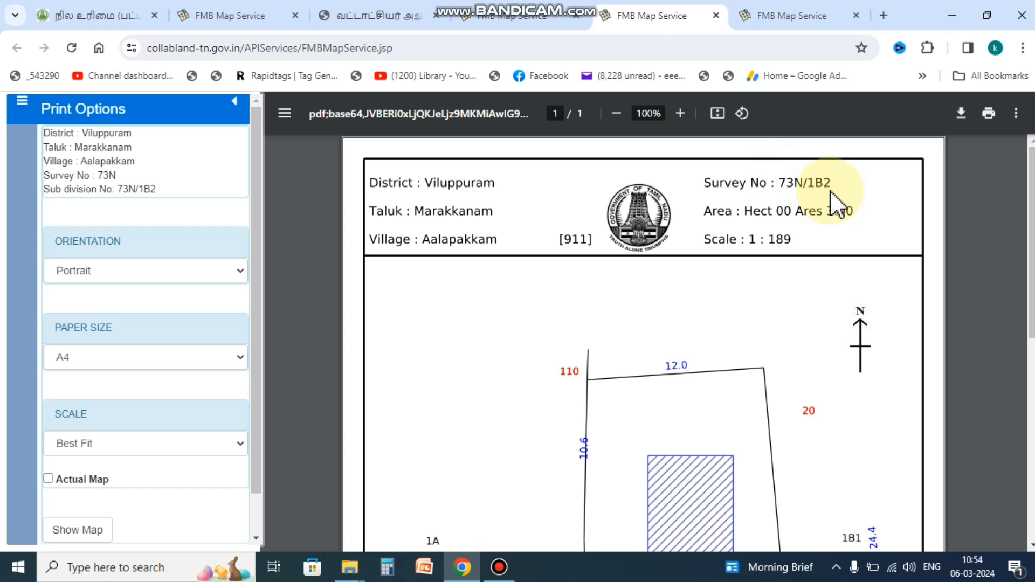
{"action": "scroll", "coordinate": [679, 380], "scroll_direction": "down", "scroll_amount": 7}
{"action": "scroll", "coordinate": [674, 410], "scroll_direction": "up", "scroll_amount": 2}
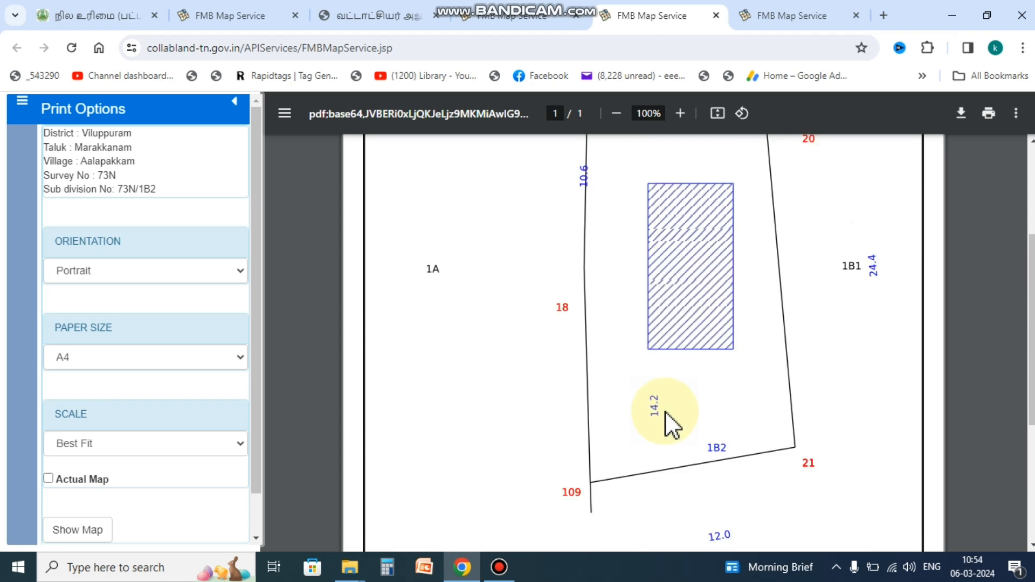
{"action": "scroll", "coordinate": [665, 410], "scroll_direction": "up", "scroll_amount": 4}
{"action": "scroll", "coordinate": [665, 411], "scroll_direction": "up", "scroll_amount": 2}
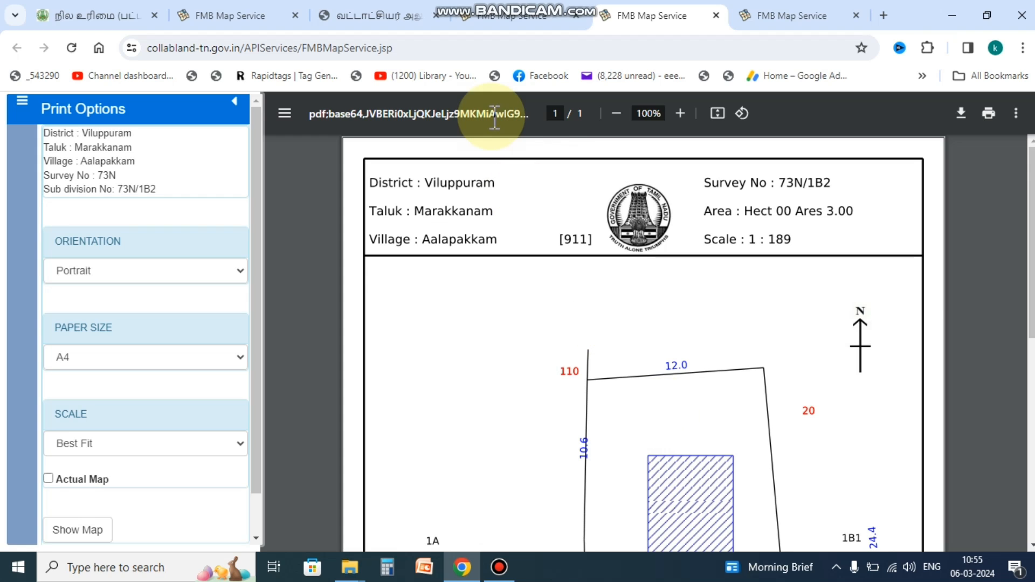
Step: Bring up the Karur tab reporting no digitized map for survey 51N/6 in Aathanur
{"action": "left_click", "coordinate": [519, 15]}
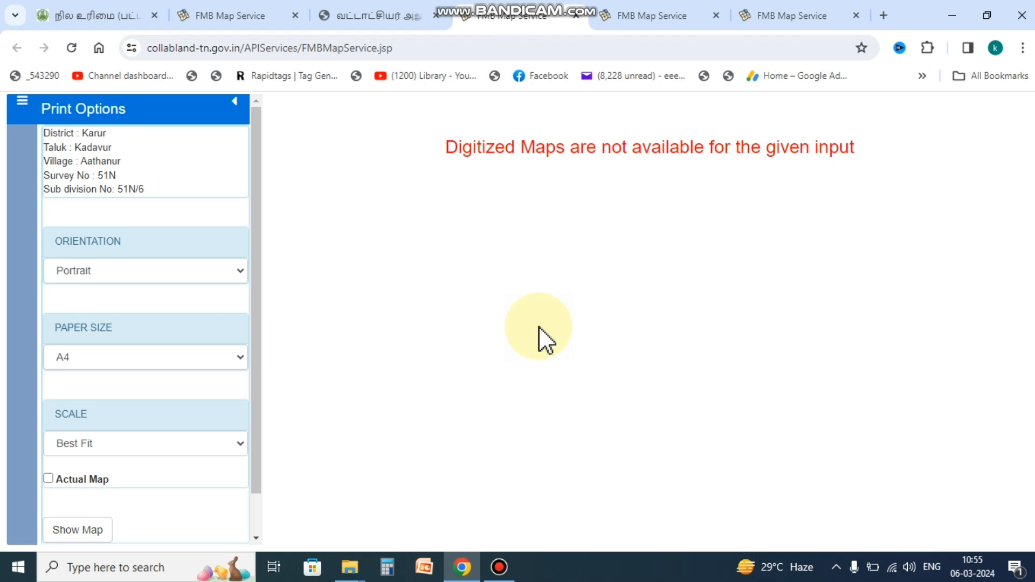
{"action": "left_click", "coordinate": [648, 12]}
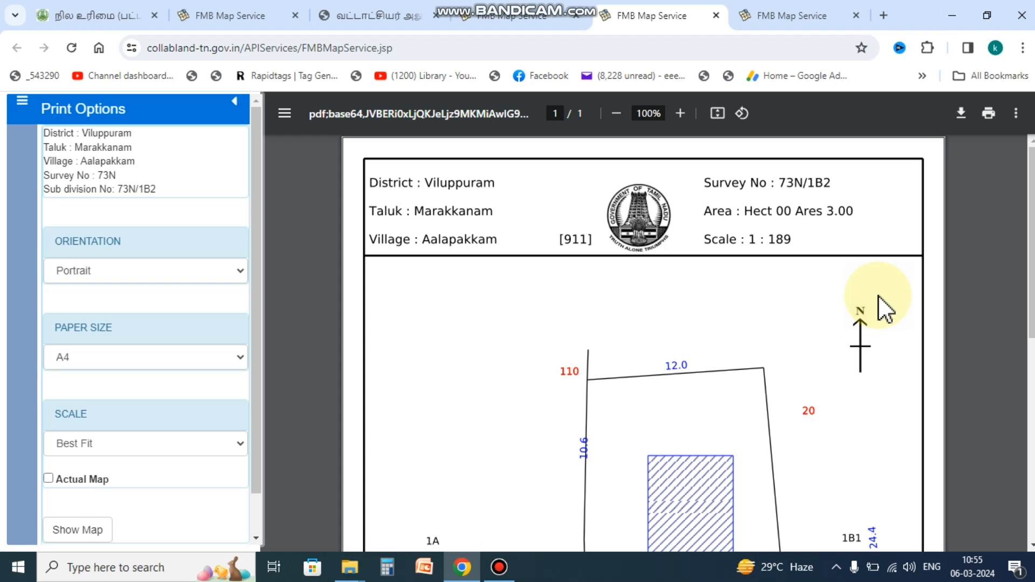
{"action": "left_click", "coordinate": [511, 21]}
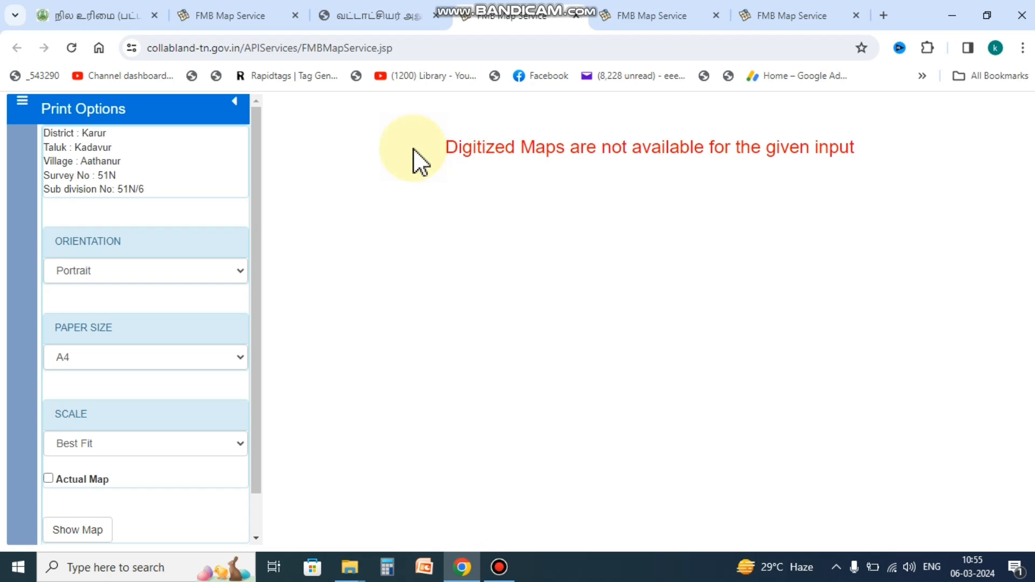
Step: Dismiss the Karur 'maps not available' notice and go back to the e-Services form tab
{"action": "left_click_drag", "start_coordinate": [450, 152], "coordinate": [862, 156]}
{"action": "left_click", "coordinate": [773, 186]}
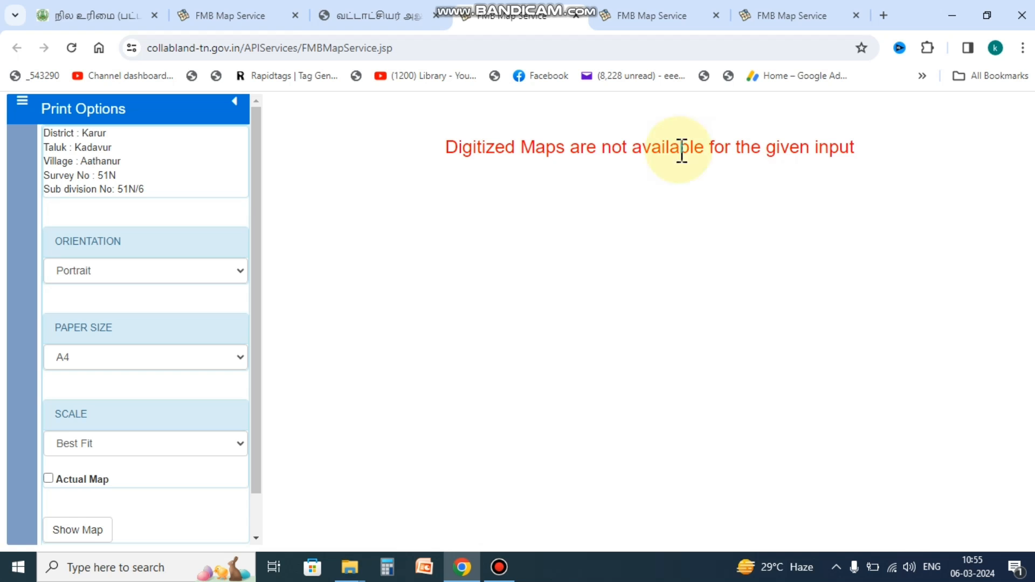
{"action": "left_click", "coordinate": [110, 17]}
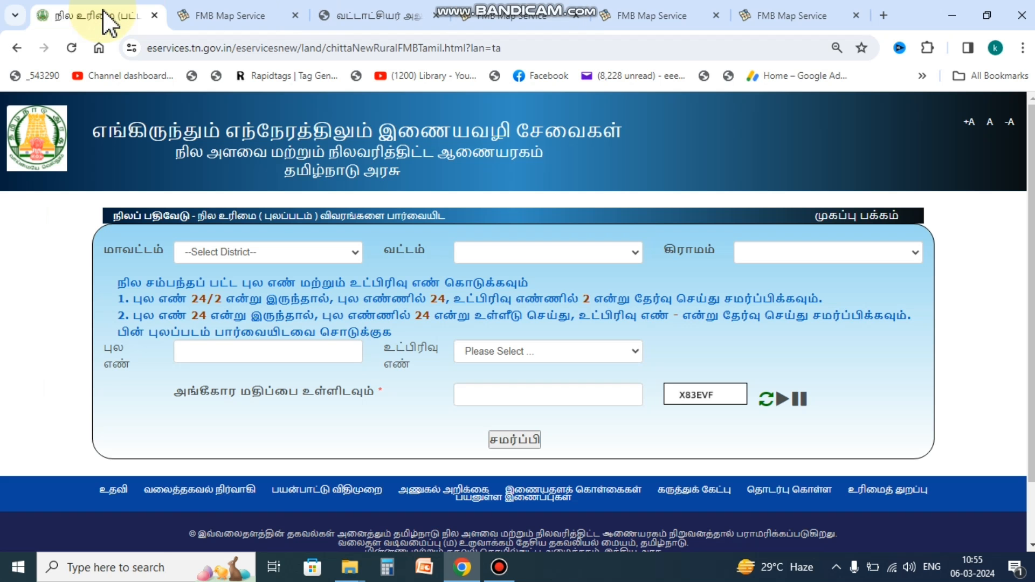
Step: From the portal home page, open the அ-பதிவேடு விவரங்களை பார்வையிட (A-Register details) service
{"action": "left_click", "coordinate": [837, 217]}
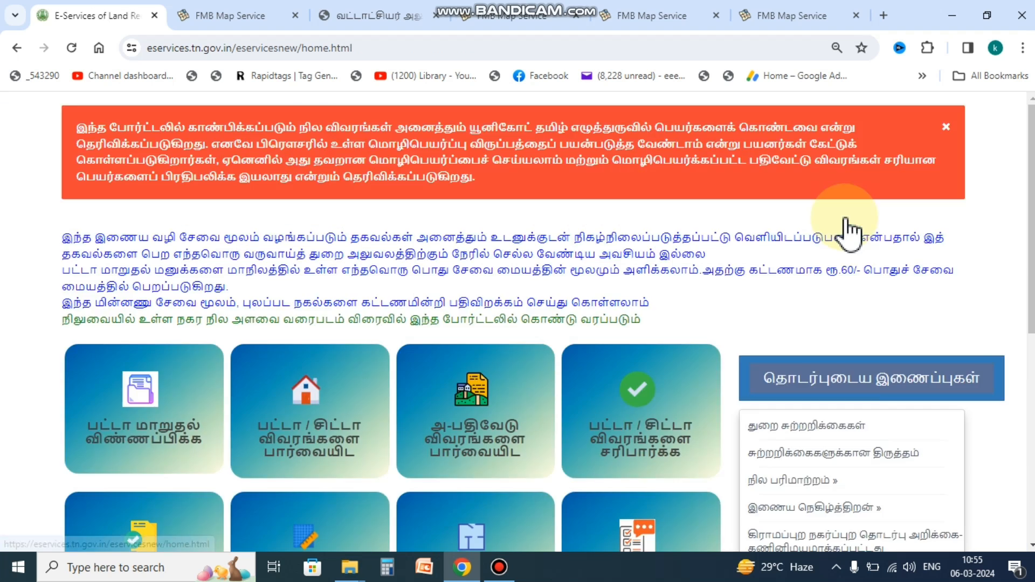
{"action": "scroll", "coordinate": [480, 391], "scroll_direction": "down", "scroll_amount": 10}
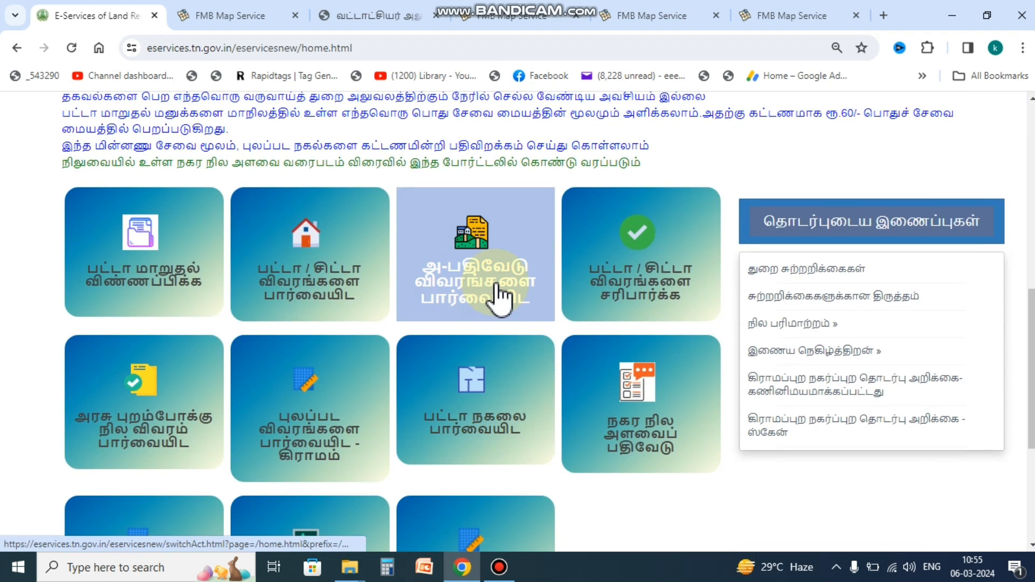
{"action": "left_click", "coordinate": [514, 294]}
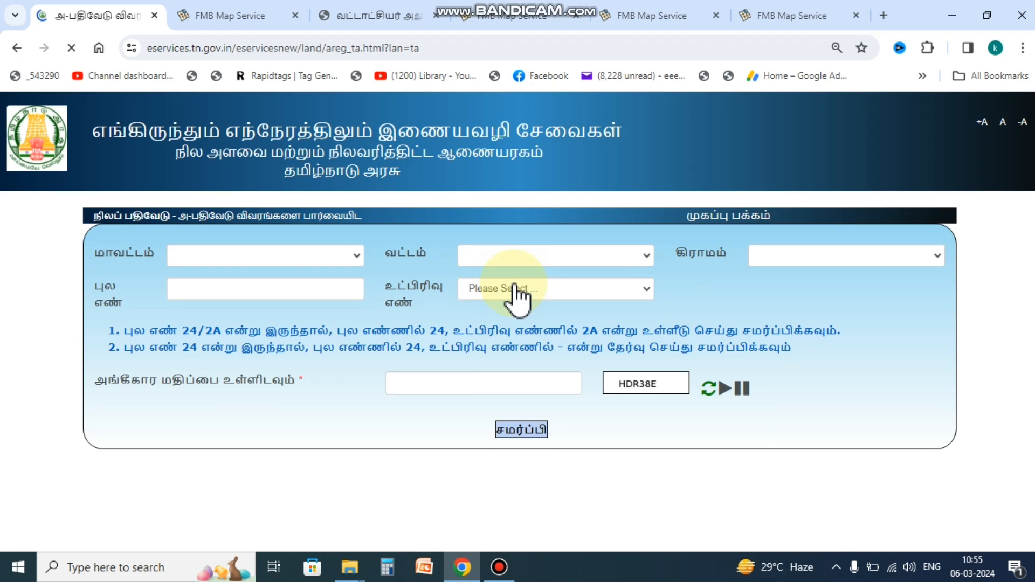
Step: Select district கரூர், taluk கடவூர் and village ஆதனூர்
{"action": "left_click", "coordinate": [321, 257]}
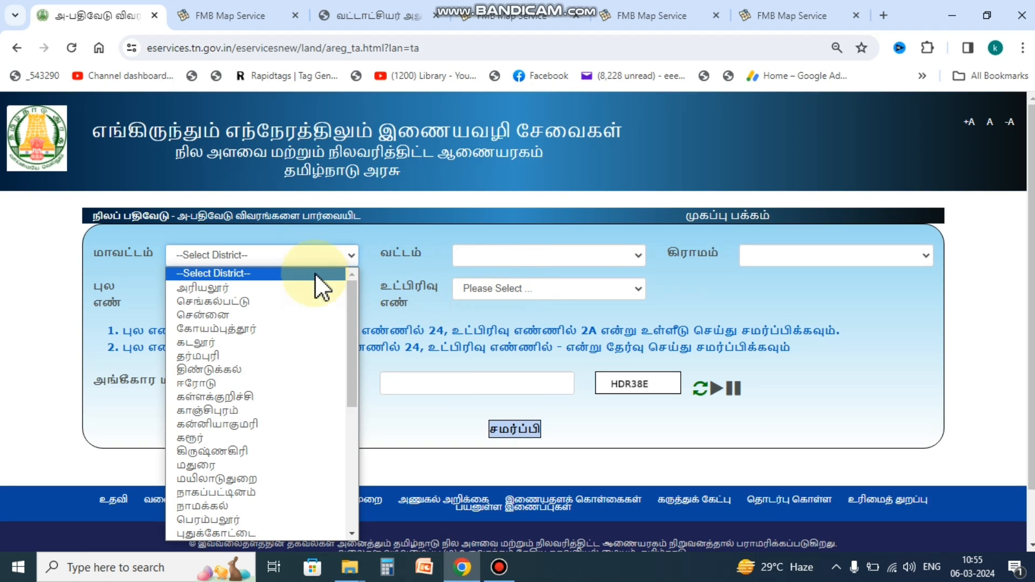
{"action": "left_click", "coordinate": [220, 438]}
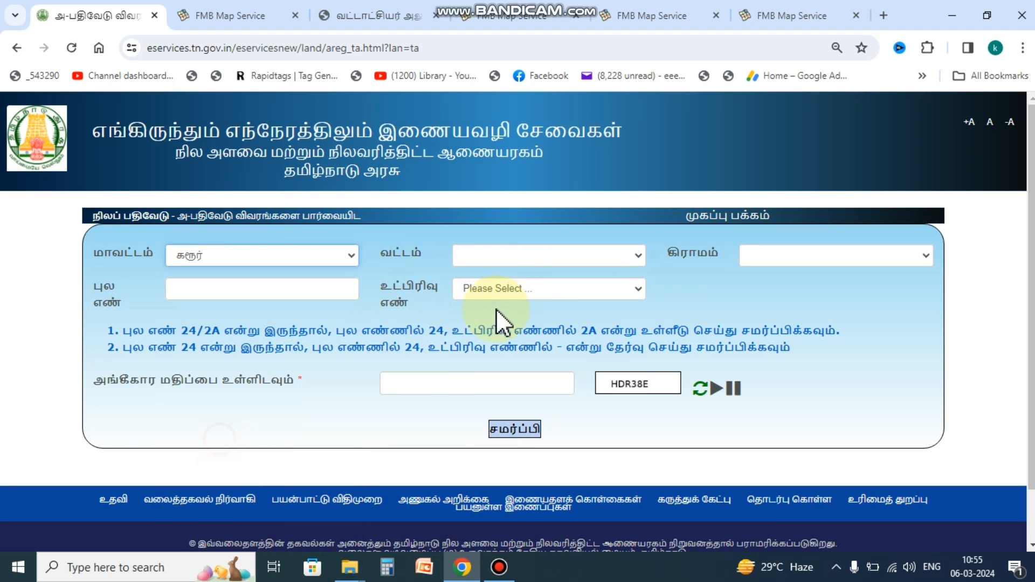
{"action": "left_click", "coordinate": [513, 263]}
{"action": "left_click", "coordinate": [505, 302]}
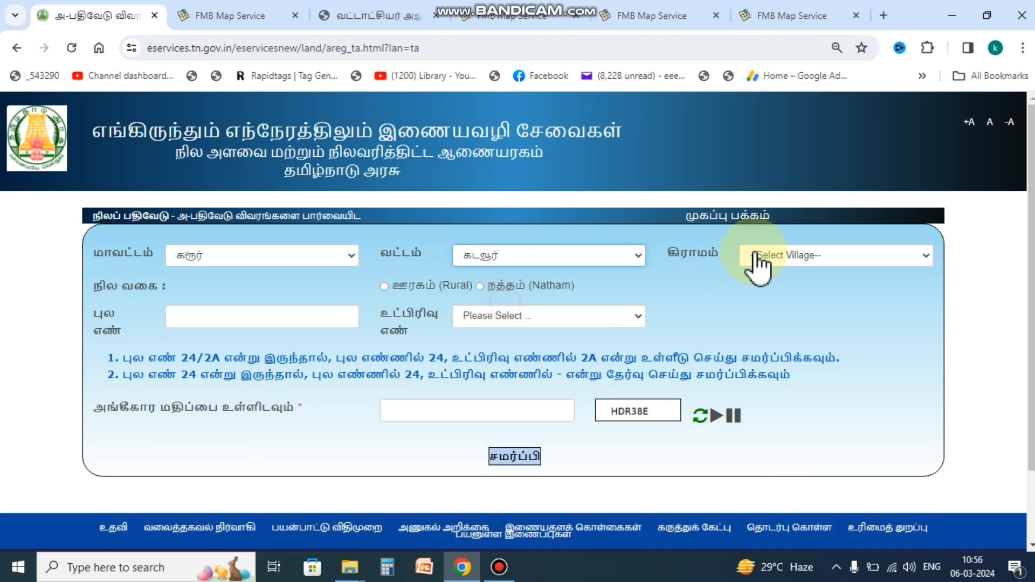
{"action": "left_click", "coordinate": [771, 257]}
{"action": "left_click", "coordinate": [774, 288]}
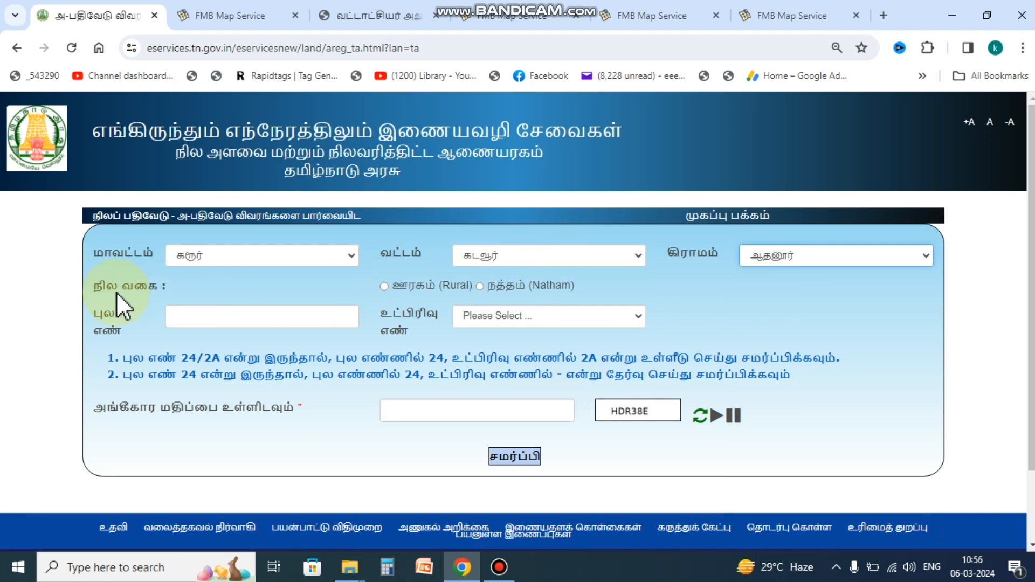
Step: Choose Natham, survey 51, subdivision 6, enter the verification code and submit
{"action": "left_click_drag", "start_coordinate": [93, 286], "coordinate": [181, 287]}
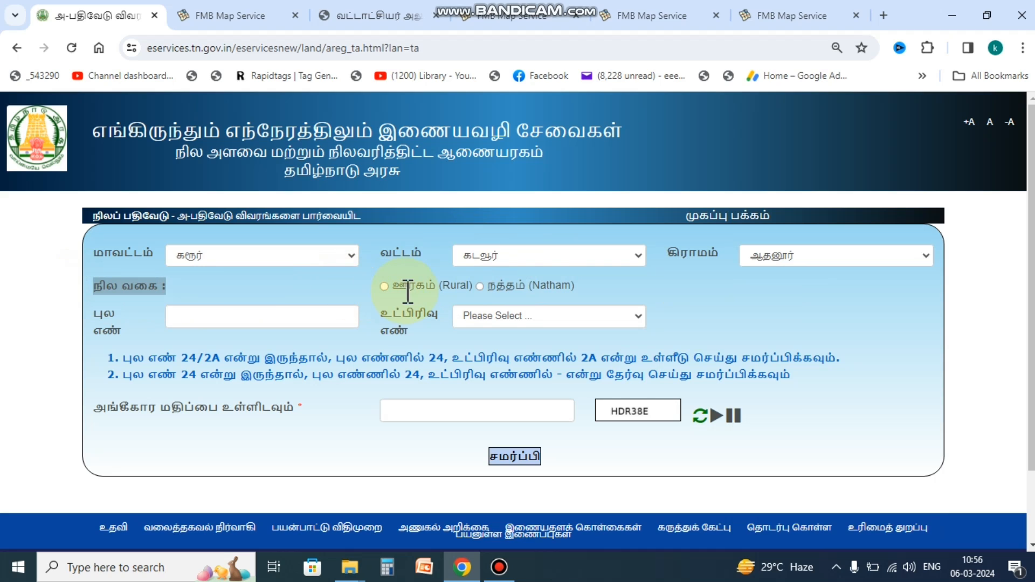
{"action": "left_click", "coordinate": [479, 287]}
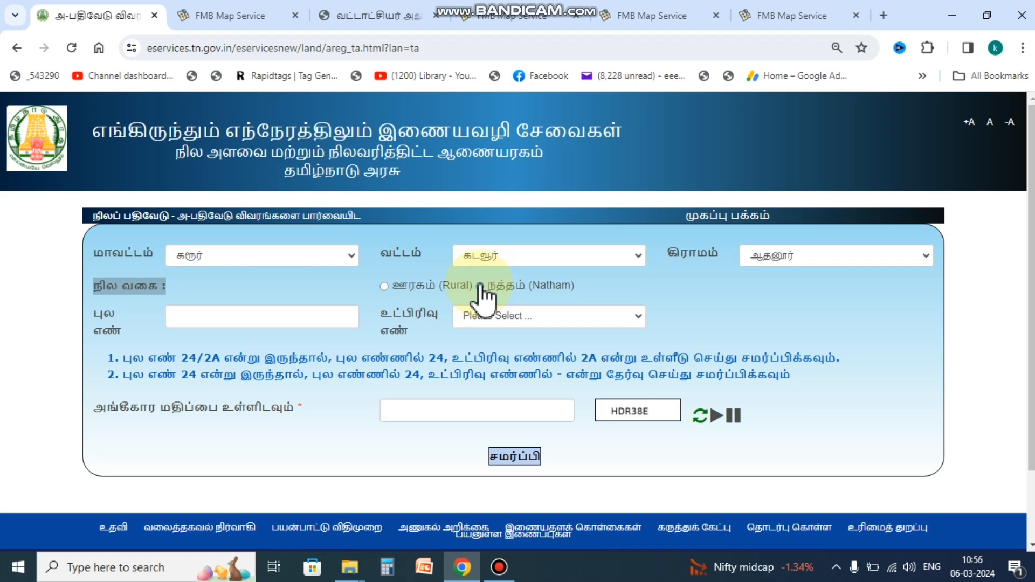
{"action": "left_click", "coordinate": [264, 309]}
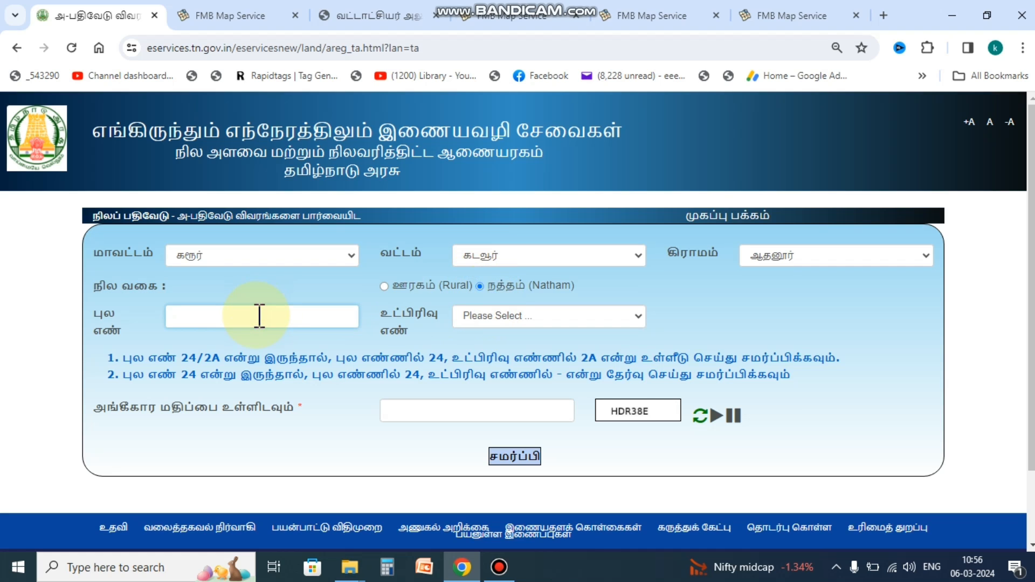
{"action": "type", "text": "51"}
{"action": "left_click", "coordinate": [515, 317]}
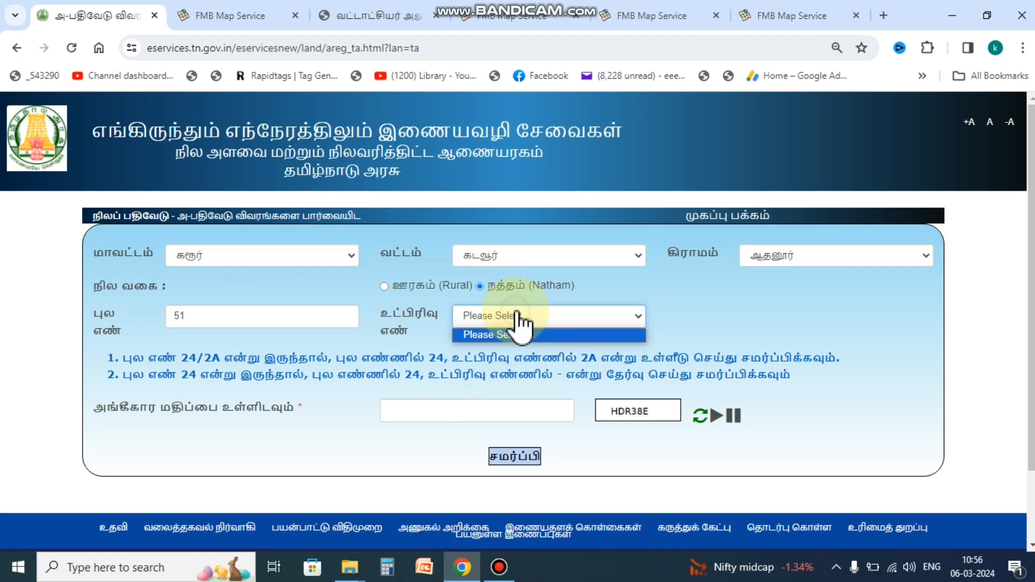
{"action": "left_click", "coordinate": [510, 83]}
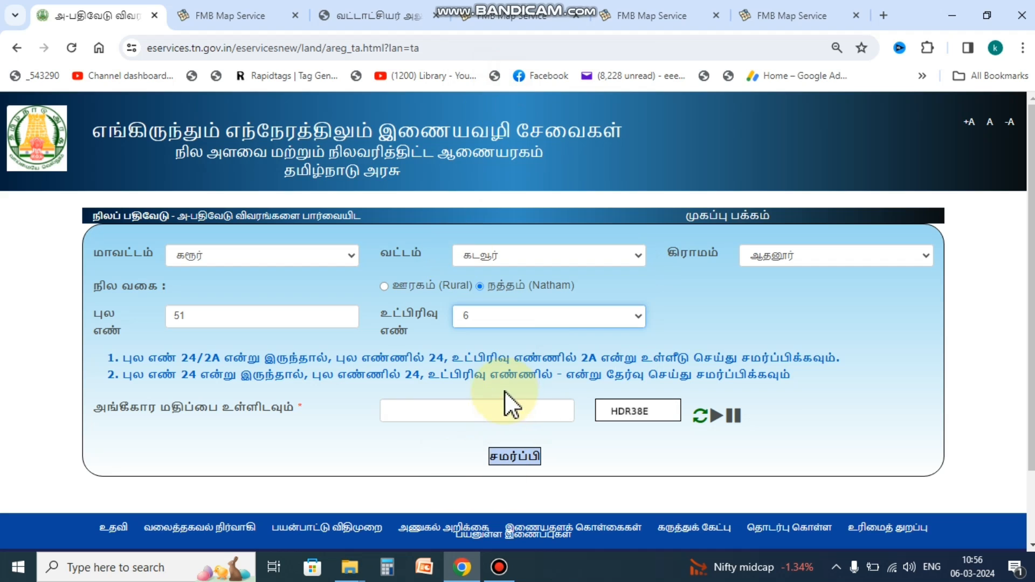
{"action": "left_click", "coordinate": [464, 418]}
{"action": "type", "text": "HDR"}
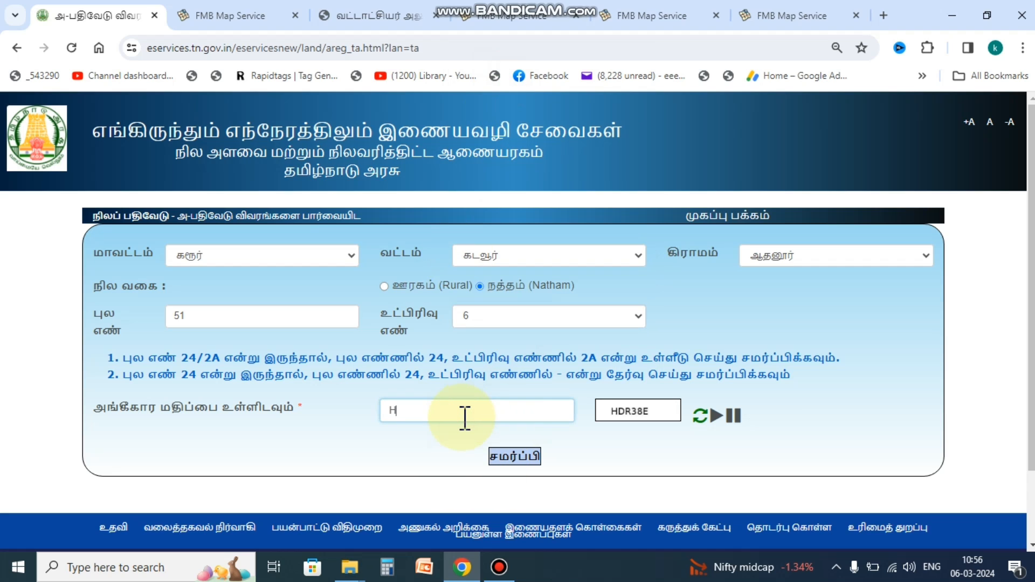
{"action": "type", "text": "38E"}
{"action": "left_click", "coordinate": [506, 457]}
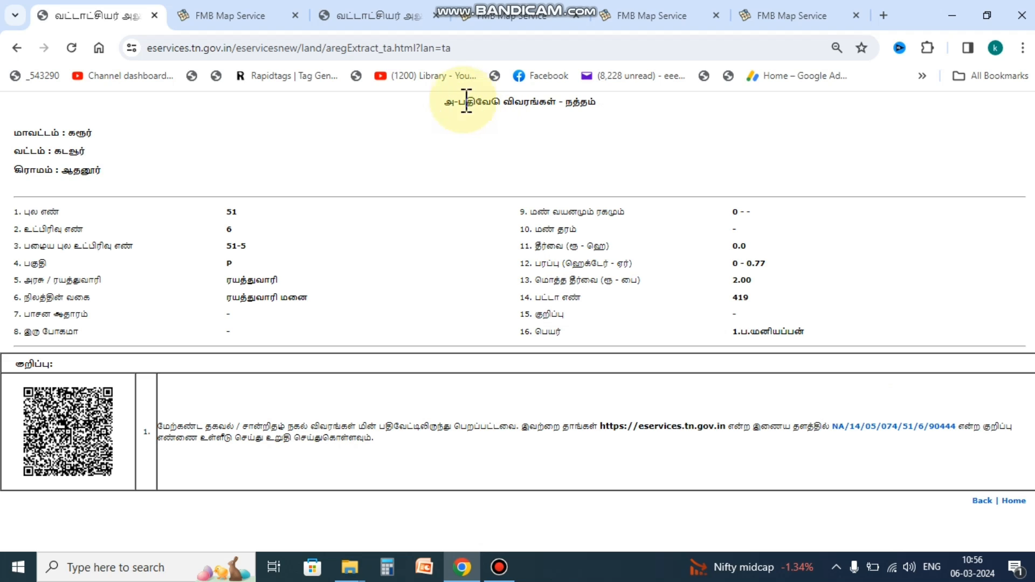
Step: Review the extract's title and labels: old subdivision, பகுதி, area, total assessment, patta number, owner
{"action": "left_click_drag", "start_coordinate": [450, 102], "coordinate": [587, 102]}
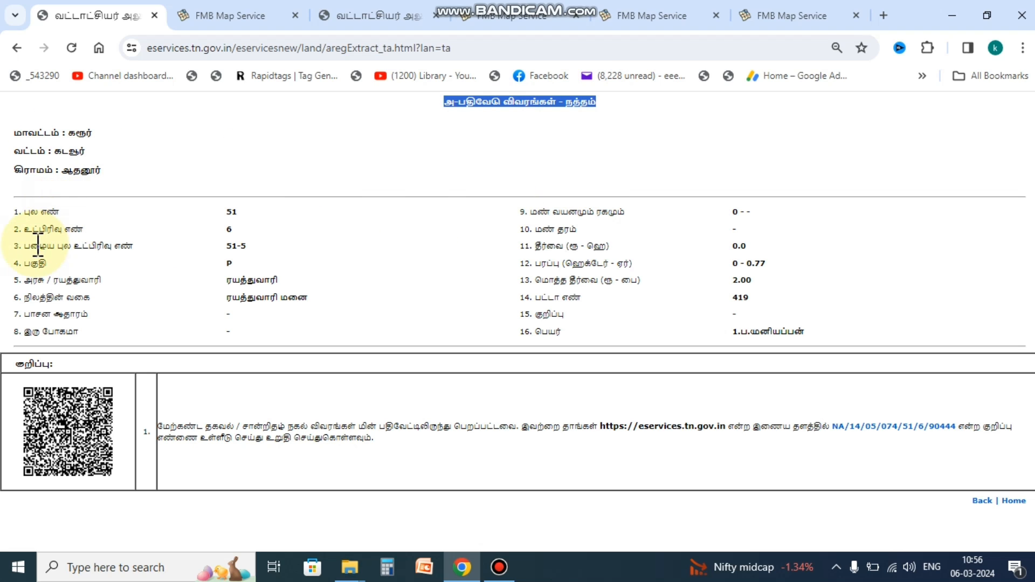
{"action": "left_click_drag", "start_coordinate": [23, 246], "coordinate": [279, 245]}
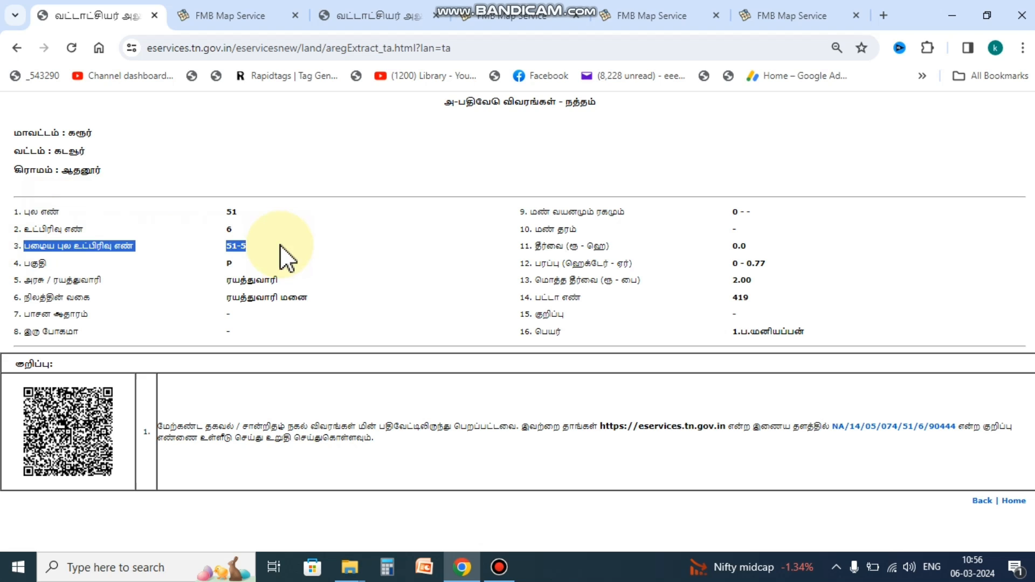
{"action": "left_click", "coordinate": [310, 253]}
{"action": "left_click_drag", "start_coordinate": [32, 263], "coordinate": [46, 263]}
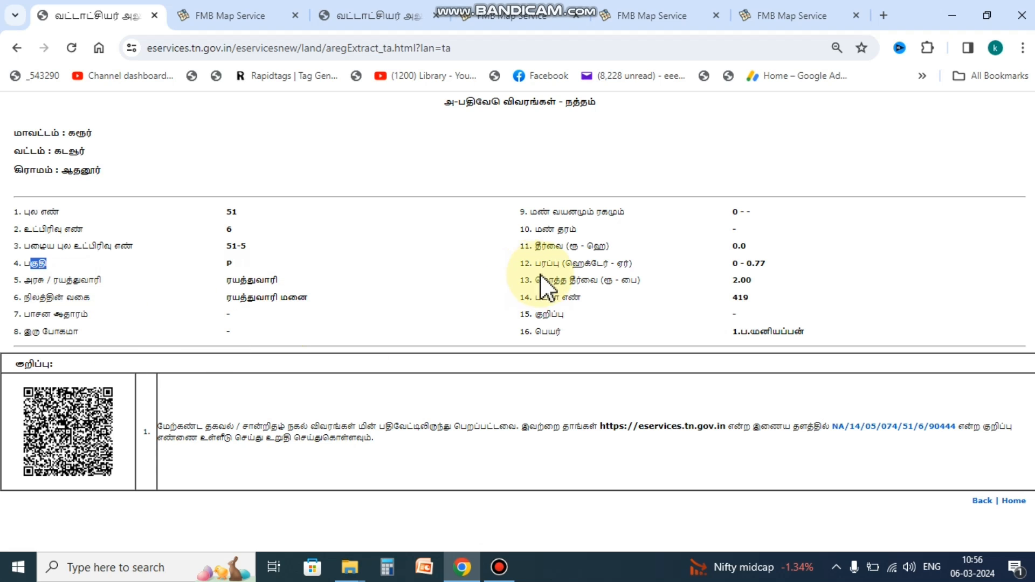
{"action": "left_click_drag", "start_coordinate": [535, 263], "coordinate": [662, 267]}
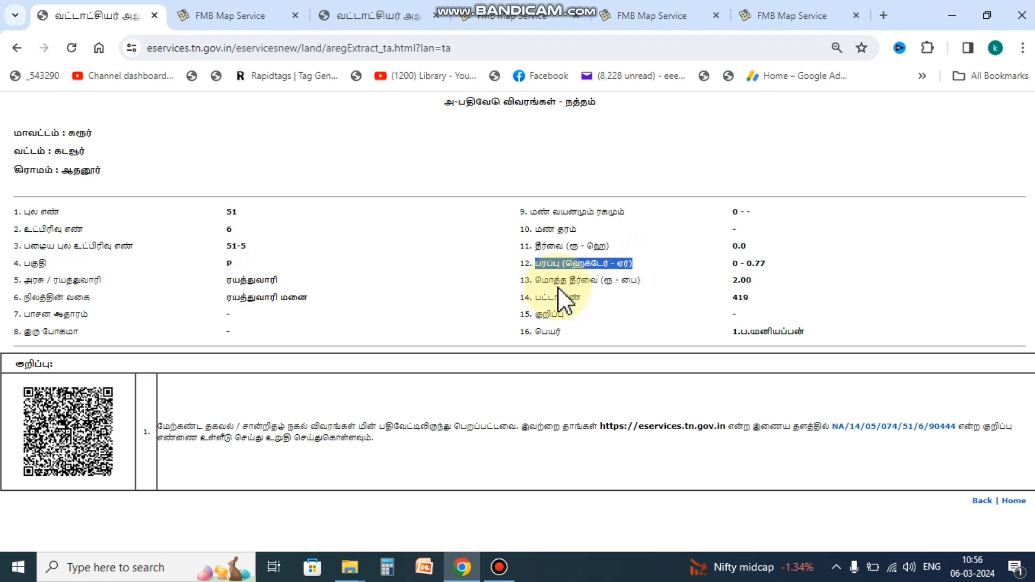
{"action": "left_click_drag", "start_coordinate": [535, 280], "coordinate": [657, 300]}
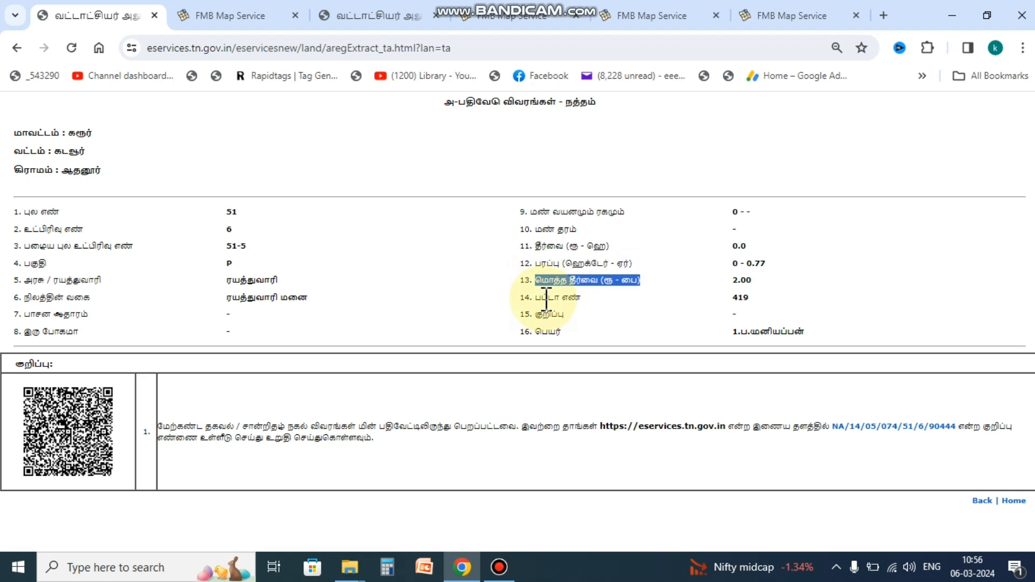
{"action": "left_click_drag", "start_coordinate": [535, 297], "coordinate": [704, 308]}
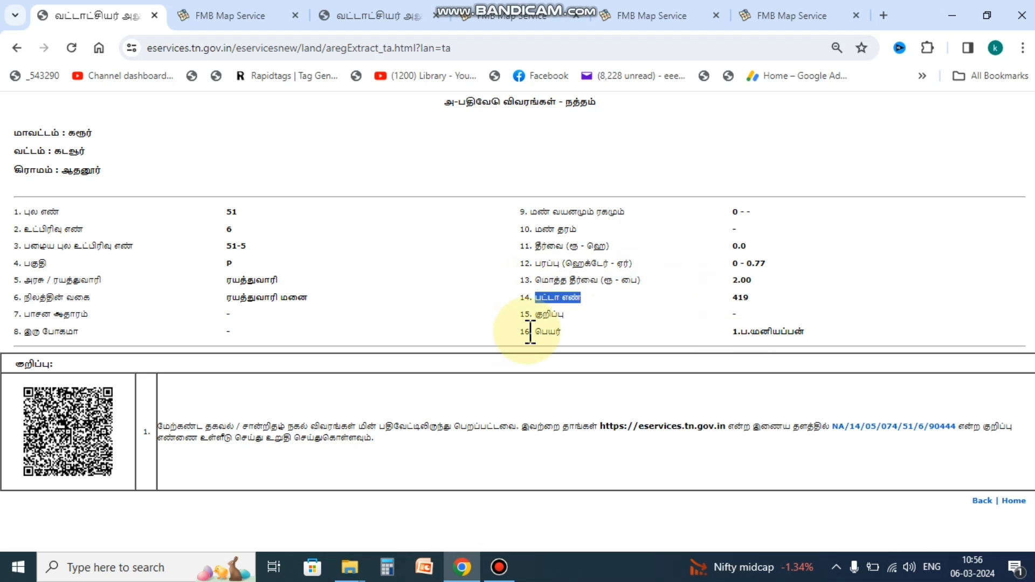
{"action": "left_click_drag", "start_coordinate": [528, 331], "coordinate": [668, 335]}
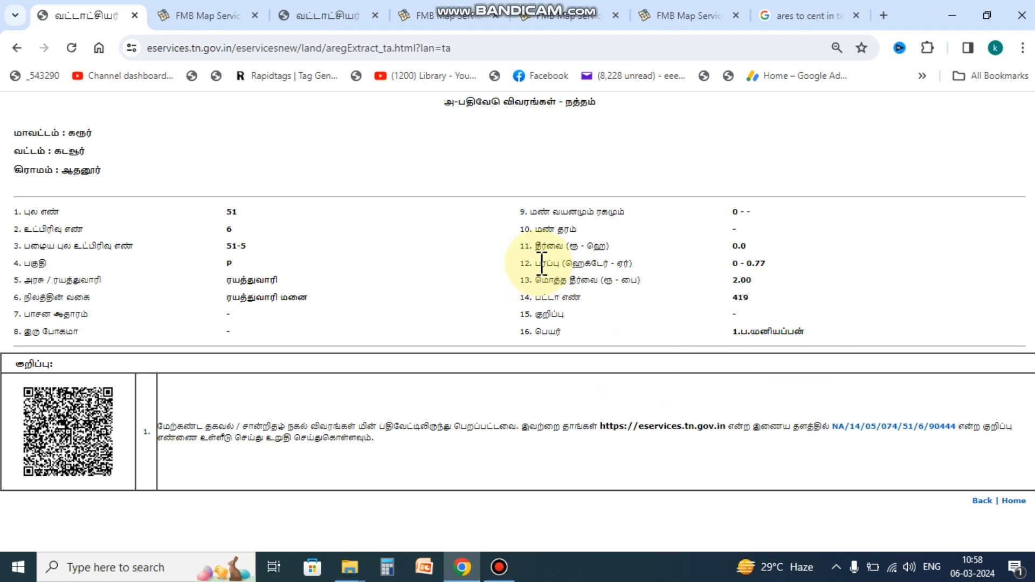
Step: Examine the area label பரப்பு (ஹெக்டேர் - ஏர்), showing 0 - 0.77
{"action": "left_click_drag", "start_coordinate": [540, 263], "coordinate": [619, 262]}
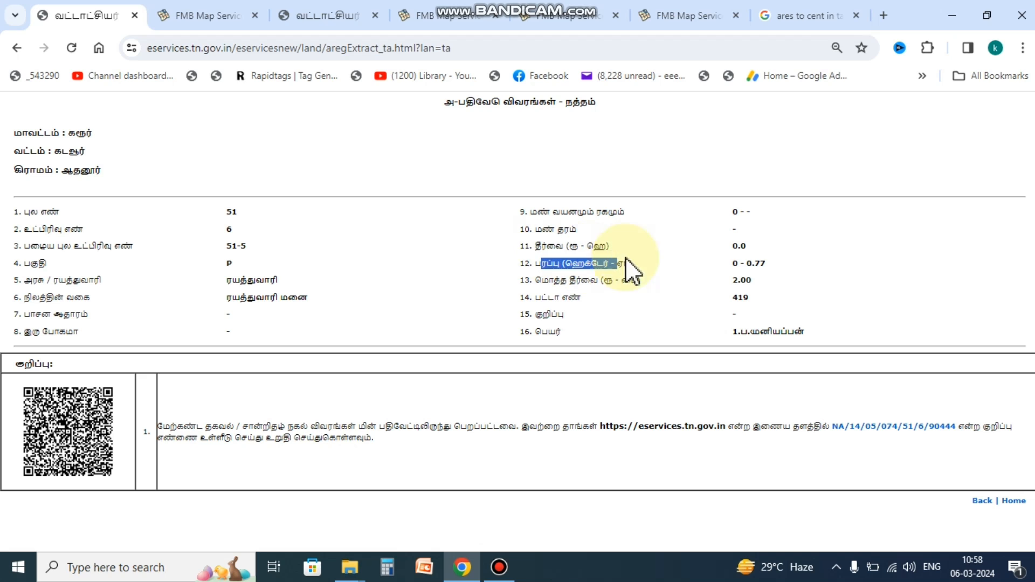
{"action": "left_click", "coordinate": [572, 263]}
{"action": "left_click_drag", "start_coordinate": [572, 263], "coordinate": [610, 263]}
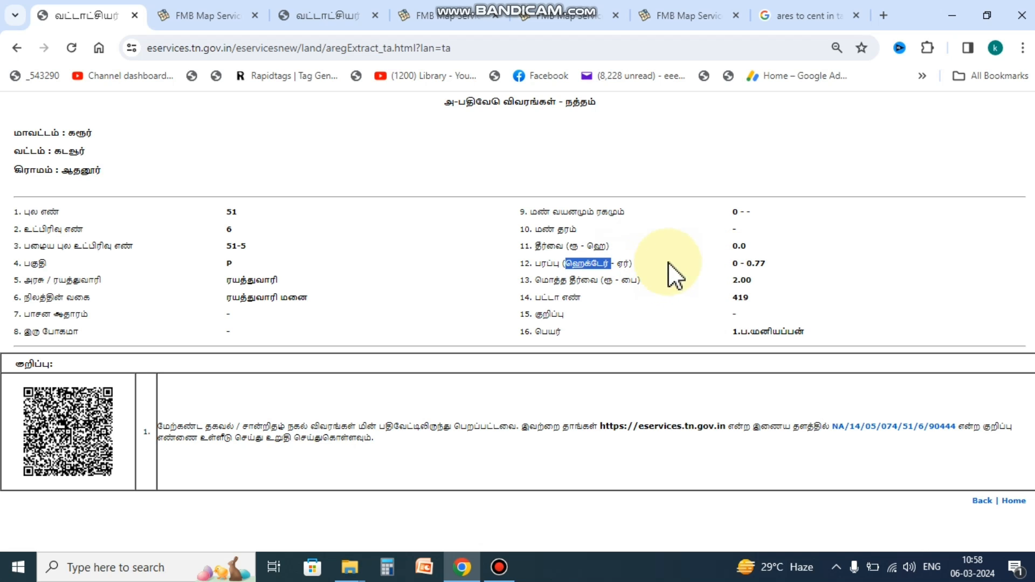
{"action": "left_click_drag", "start_coordinate": [538, 264], "coordinate": [664, 280]}
{"action": "left_click", "coordinate": [750, 272]}
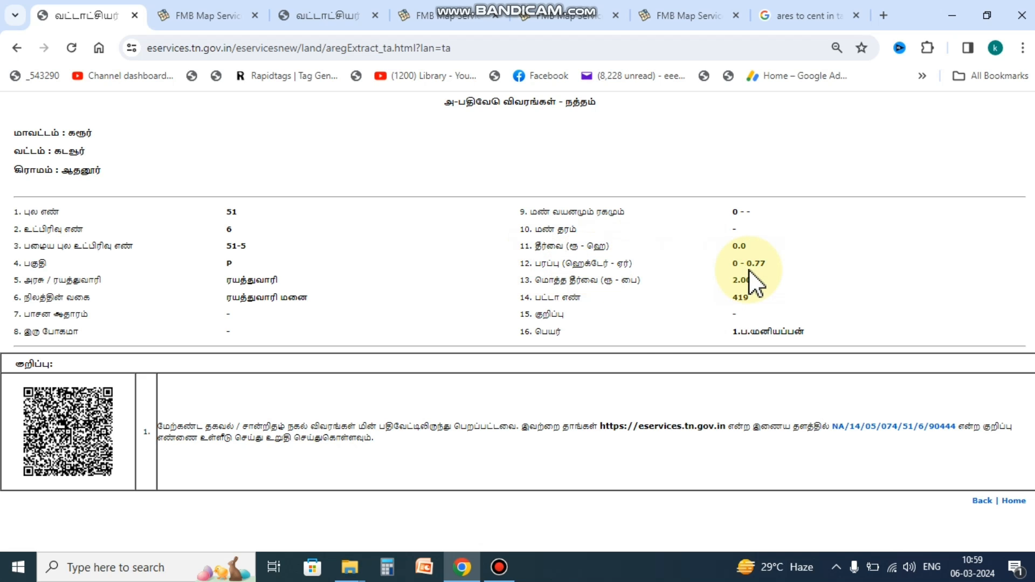
{"action": "left_click", "coordinate": [401, 567]}
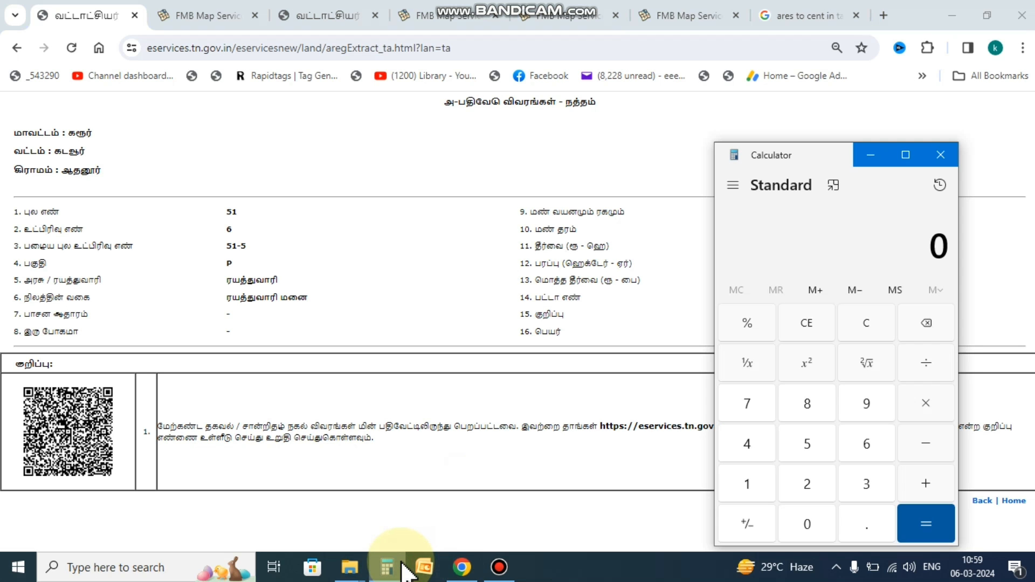
Step: Calculate 0.77 × 2.47 = 1.9019 in Calculator, then minimize it
{"action": "left_click_drag", "start_coordinate": [814, 156], "coordinate": [298, 106]}
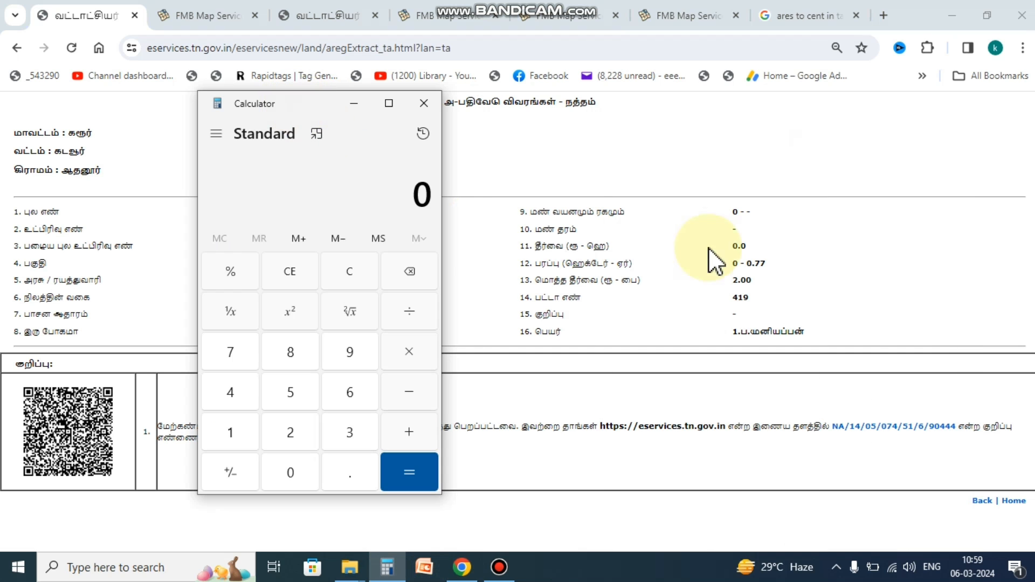
{"action": "type", "text": "0.77*2"}
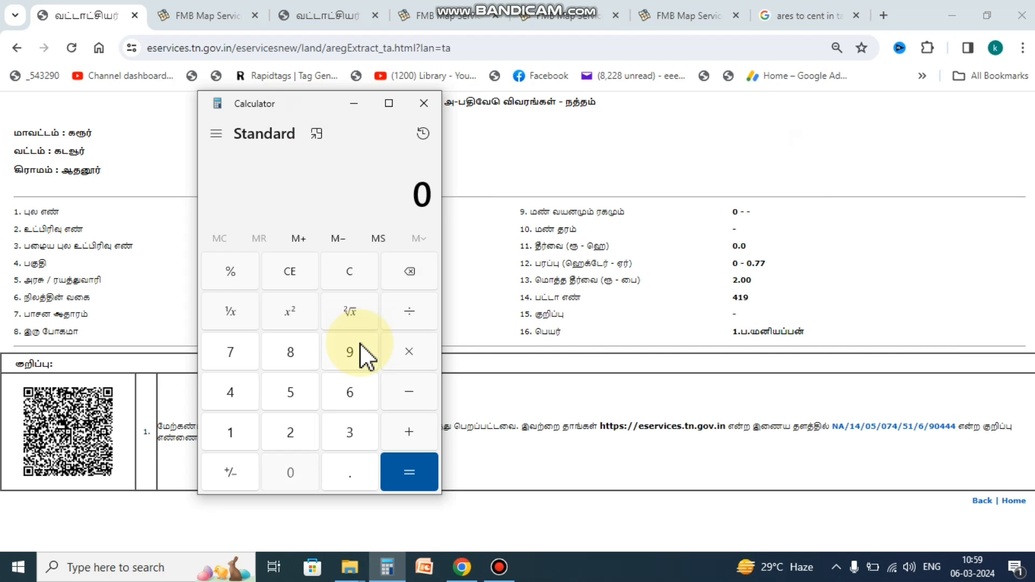
{"action": "type", "text": ".47"}
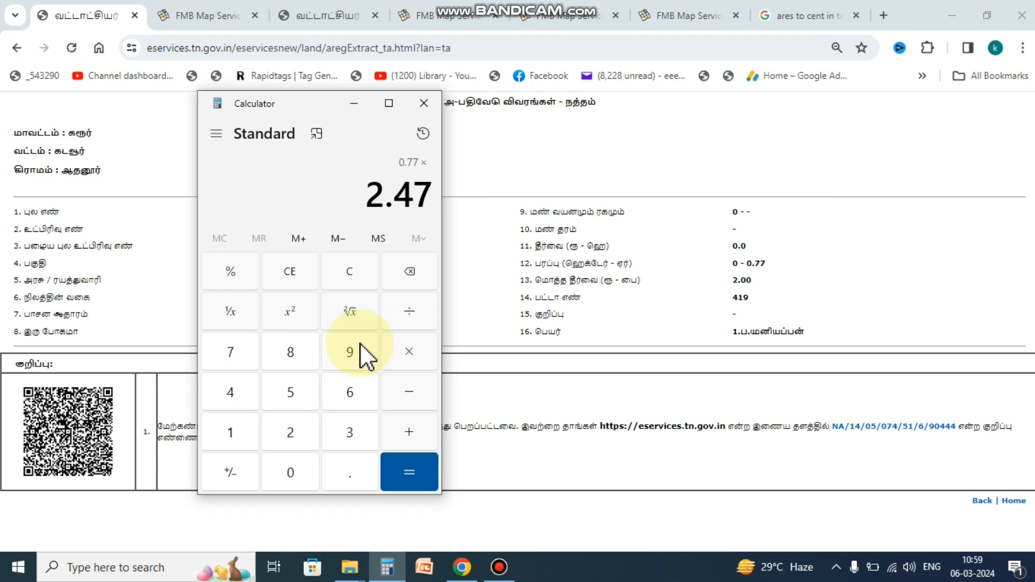
{"action": "key", "text": "Return"}
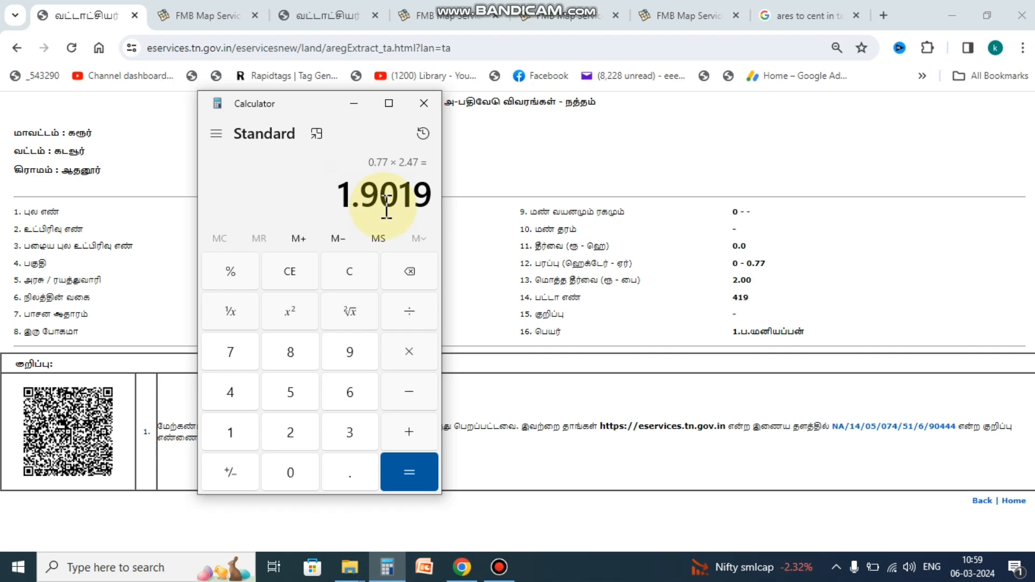
{"action": "left_click", "coordinate": [363, 102]}
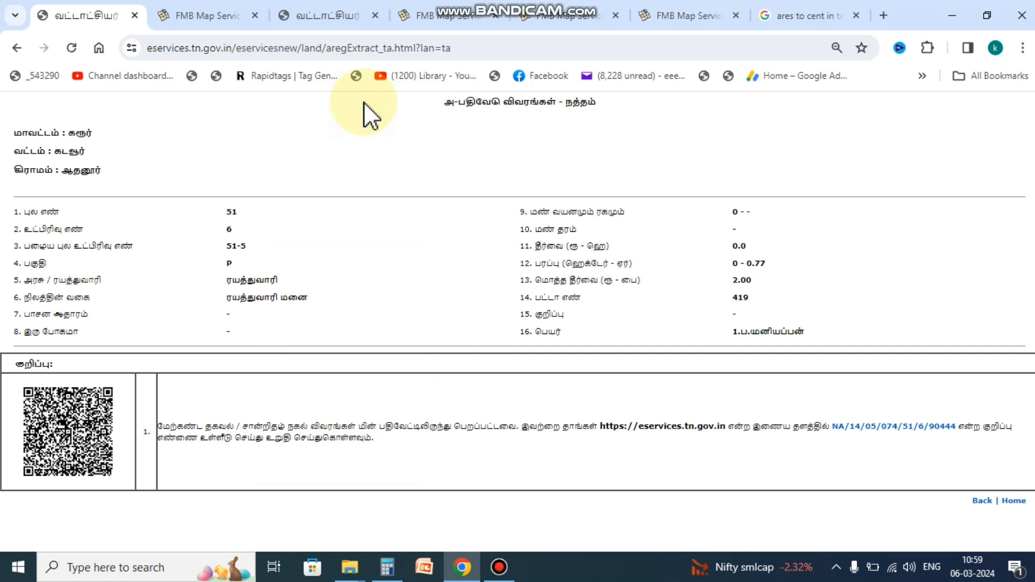
Step: Scroll through the 73N/1B2 FMB sketch, with sides 12.0, 10.6, 14.2 and 24.4
{"action": "left_click", "coordinate": [578, 12]}
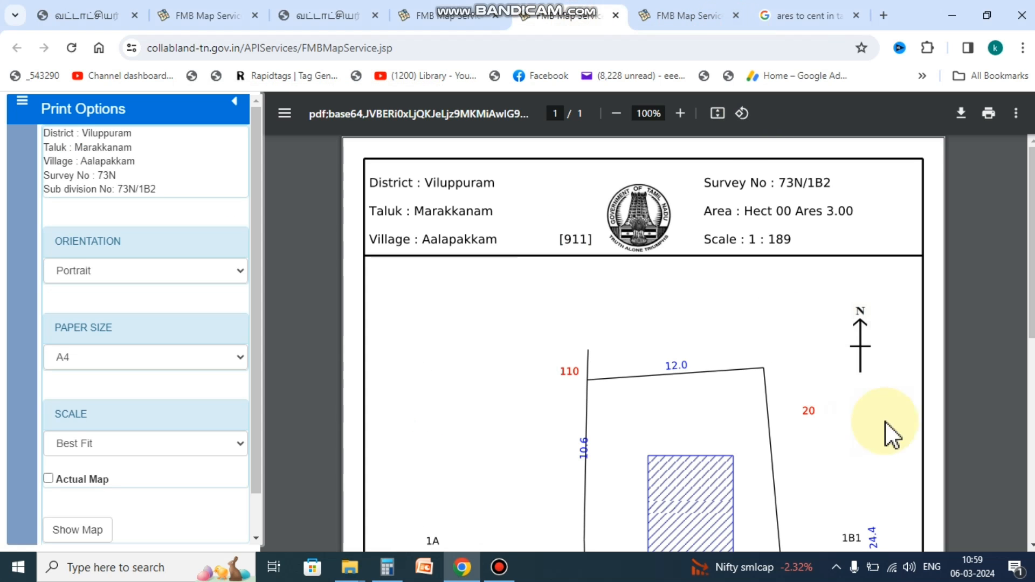
{"action": "left_click_drag", "start_coordinate": [1030, 267], "coordinate": [1031, 302]}
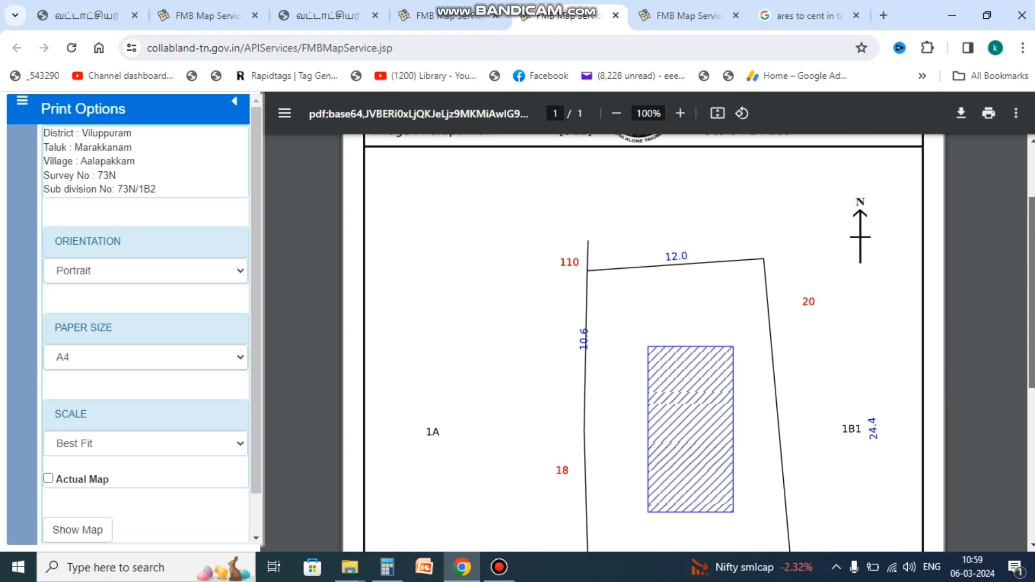
{"action": "left_click", "coordinate": [849, 241]}
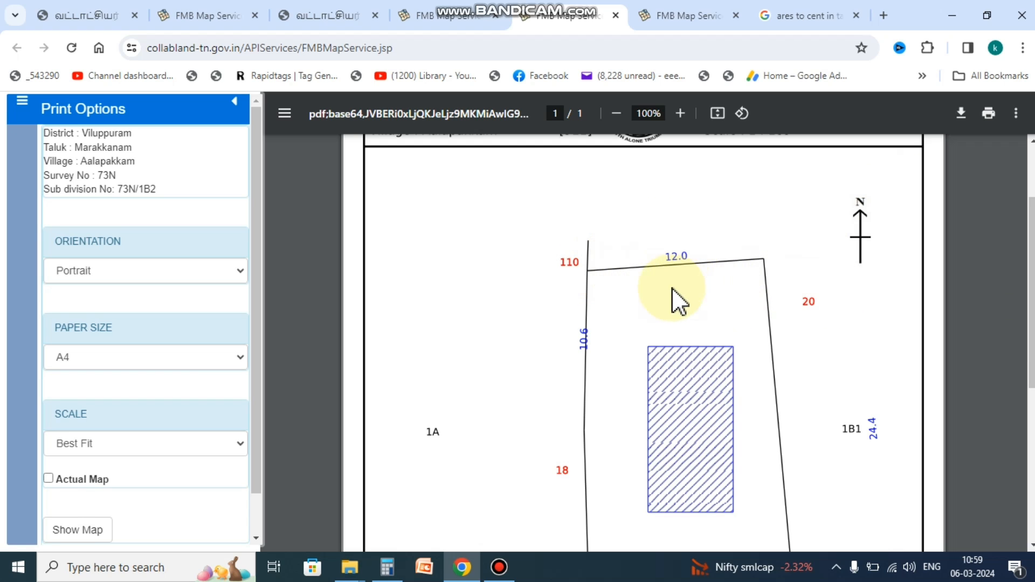
{"action": "scroll", "coordinate": [679, 399], "scroll_direction": "down", "scroll_amount": 5}
{"action": "scroll", "coordinate": [701, 355], "scroll_direction": "up", "scroll_amount": 4}
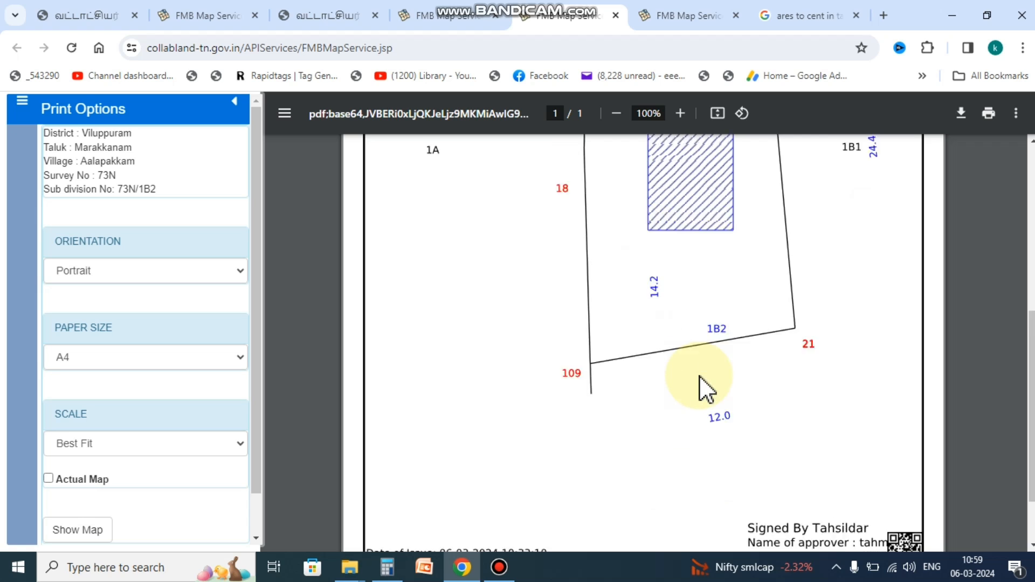